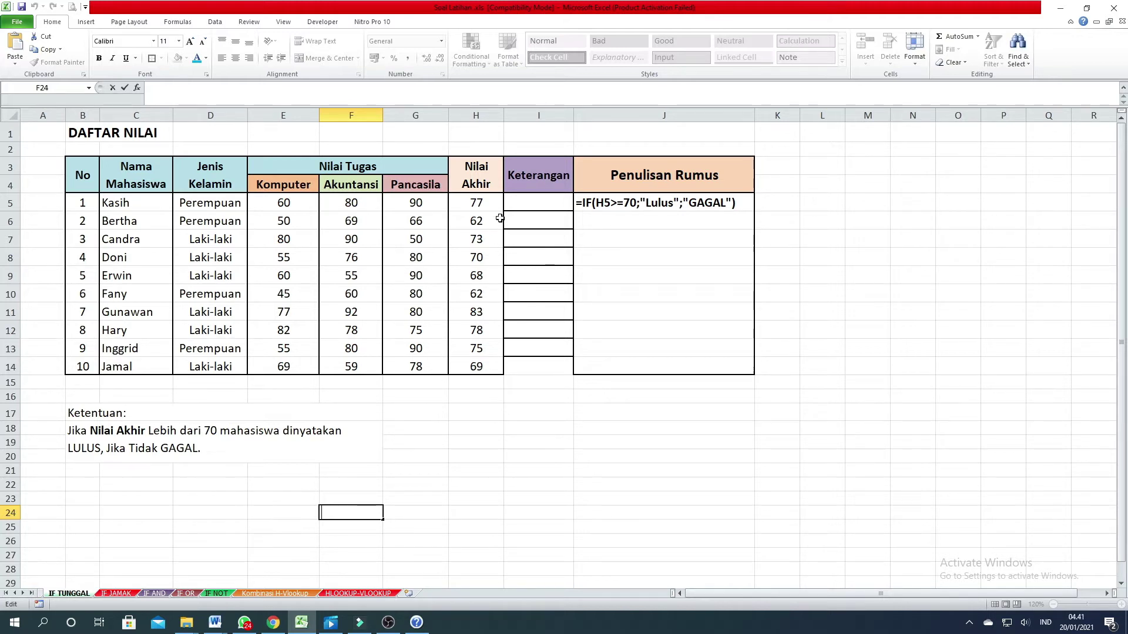
- Enter the formula =IF(H5>=70;"Lulus";"Gagal") in cell I5 of the Keterangan column
click(513, 200)
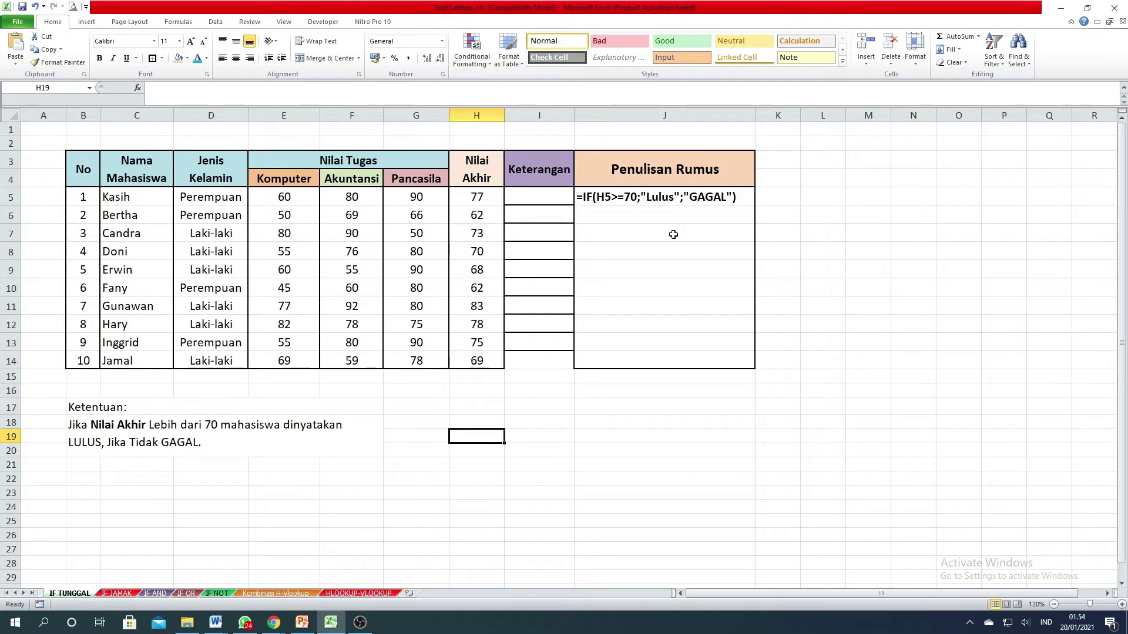
click(555, 196)
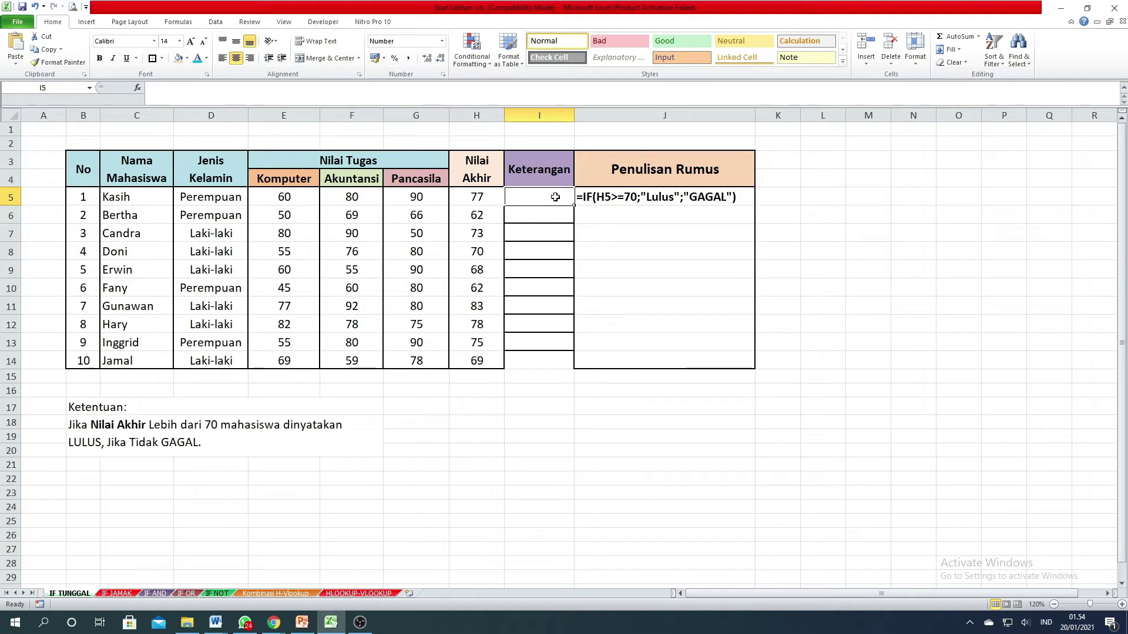
text(=)
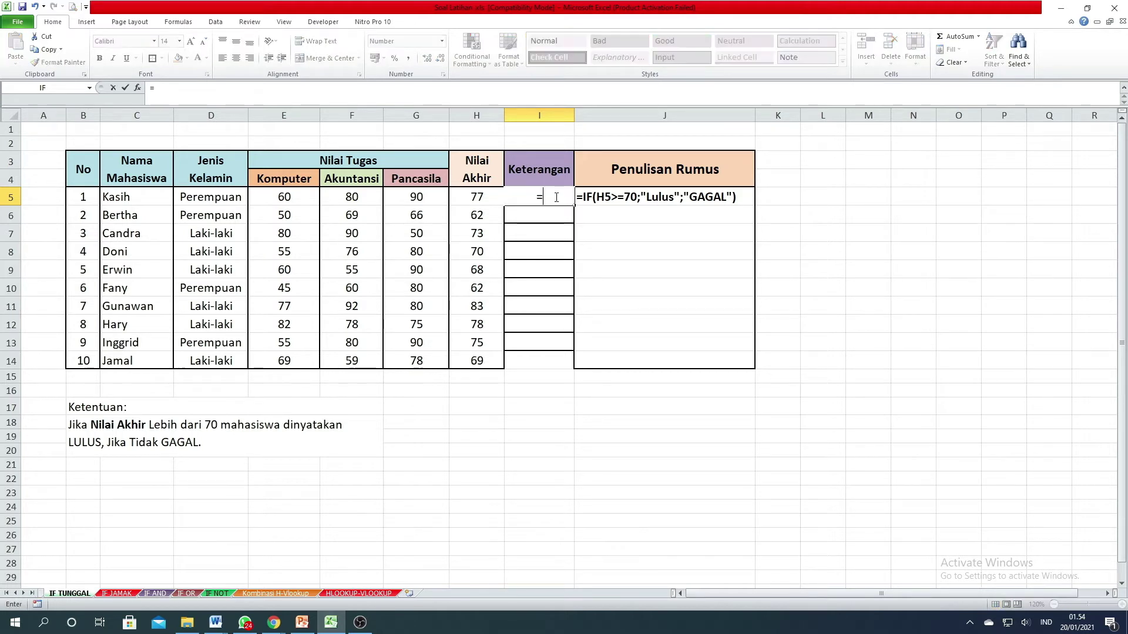
text(if)
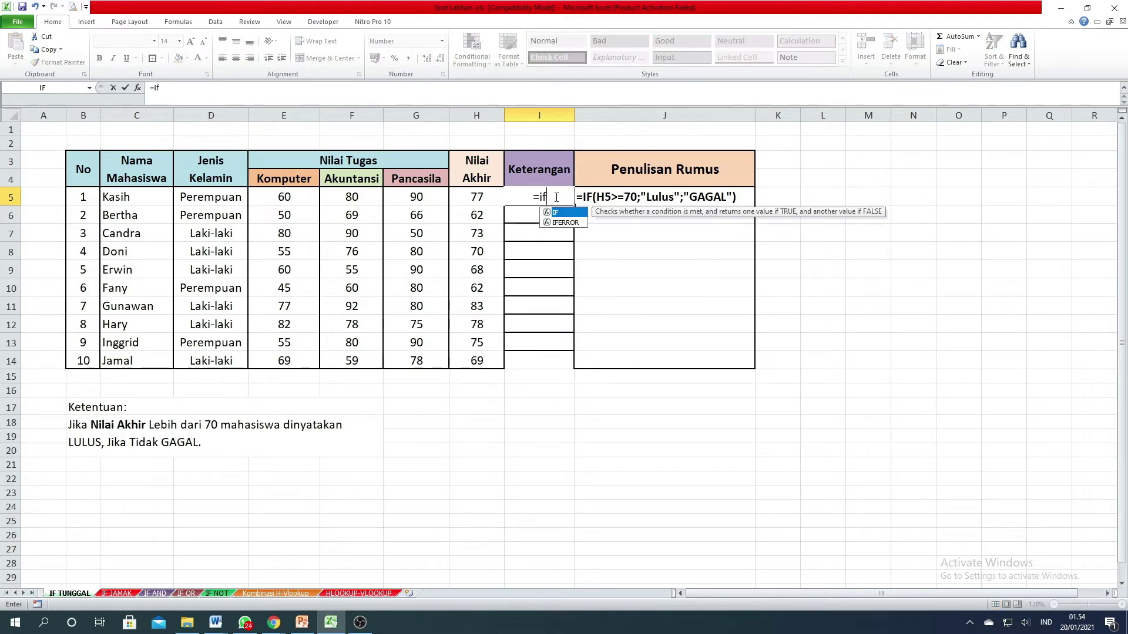
text(()
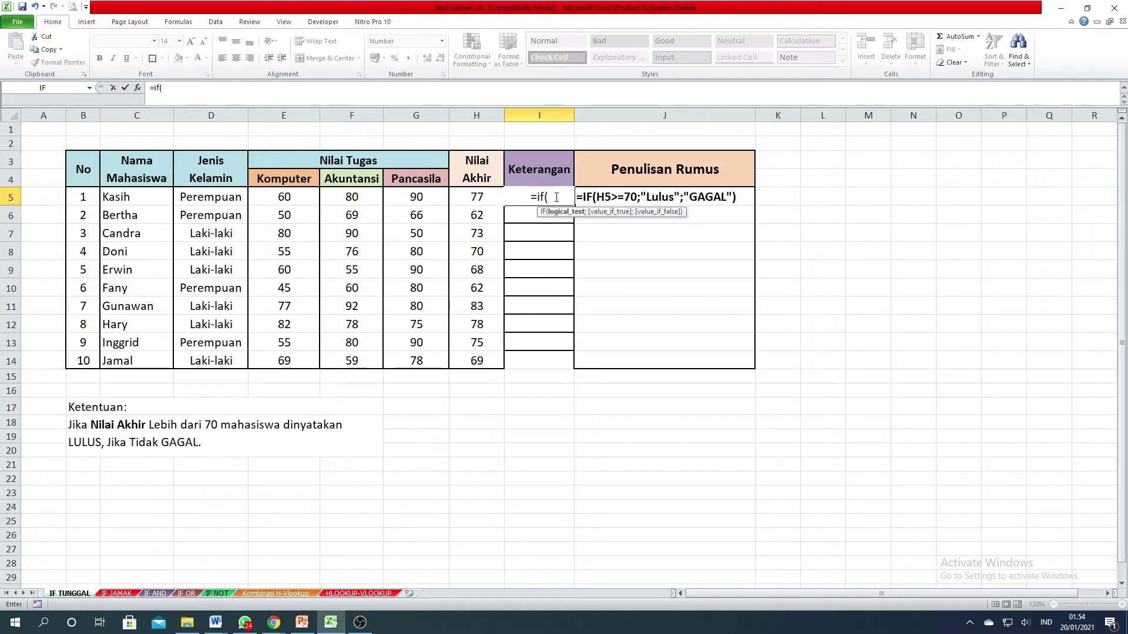
click(483, 202)
text(>=)
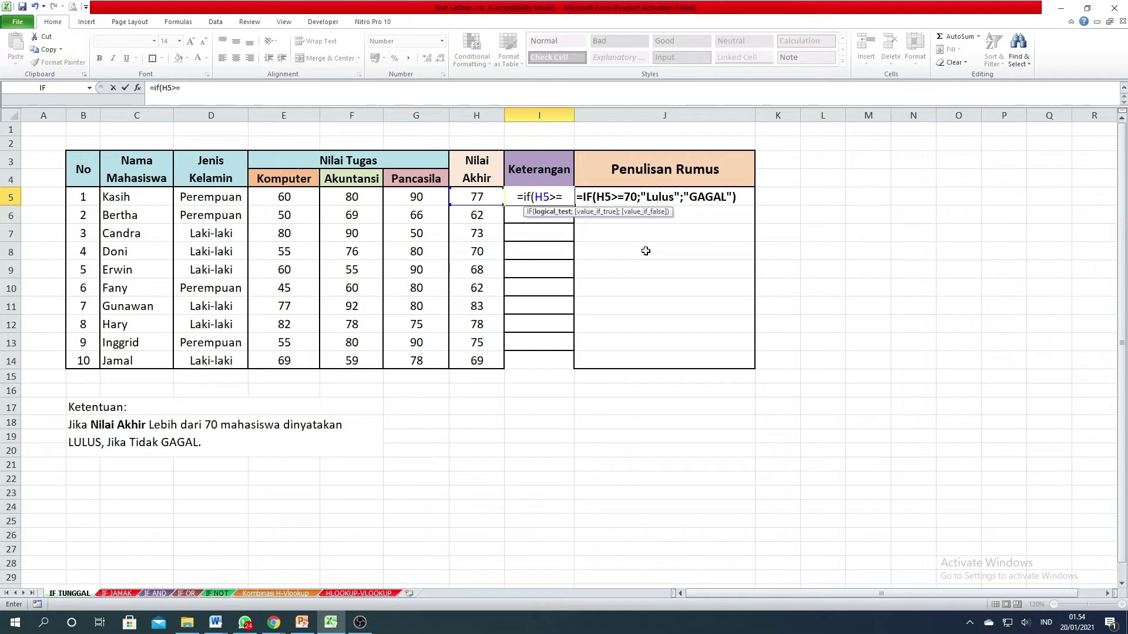
text(70)
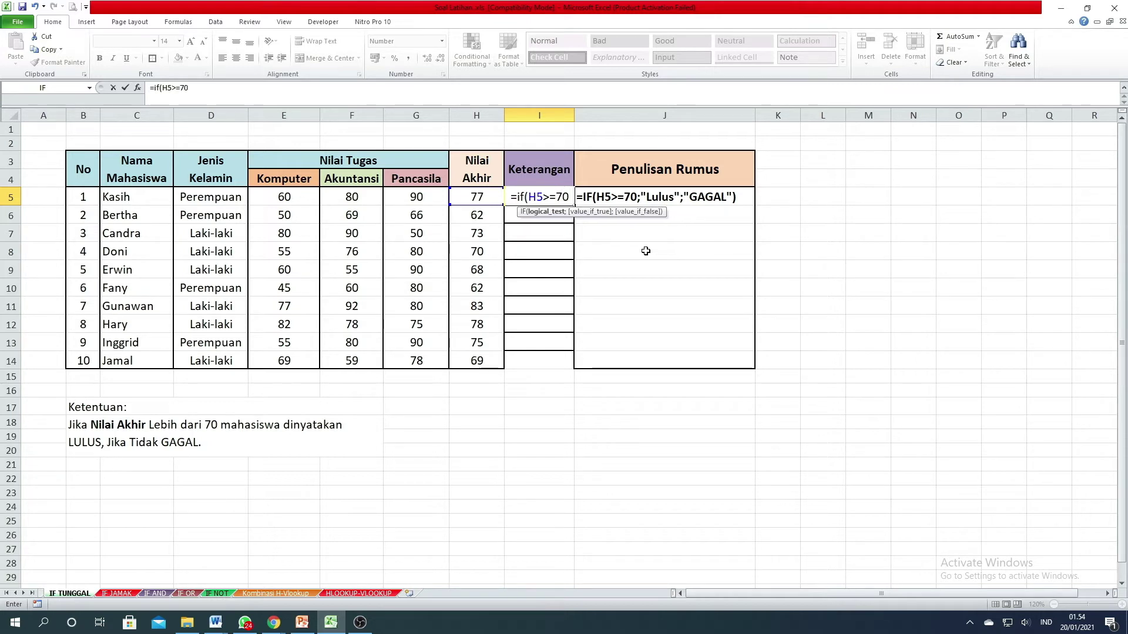
text(;)
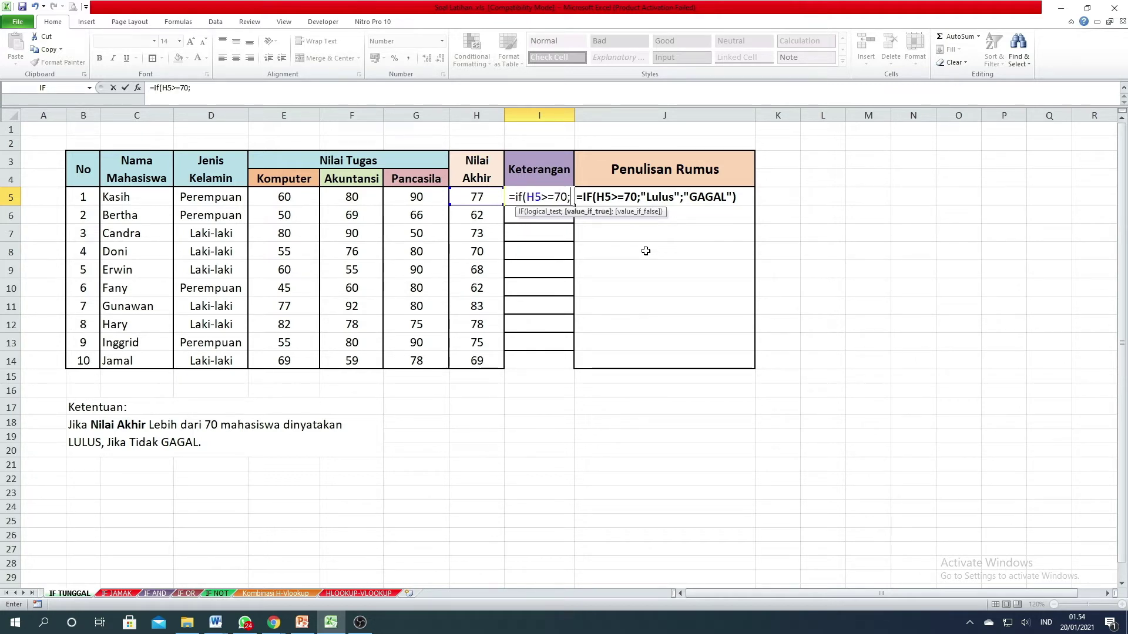
text(")
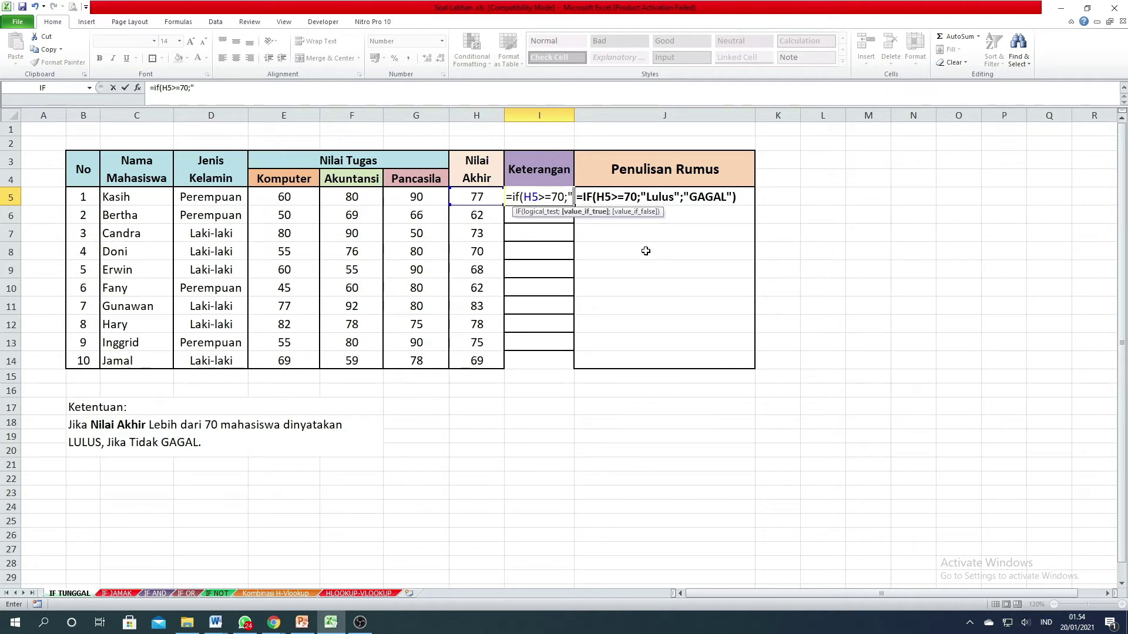
text(Lulus)
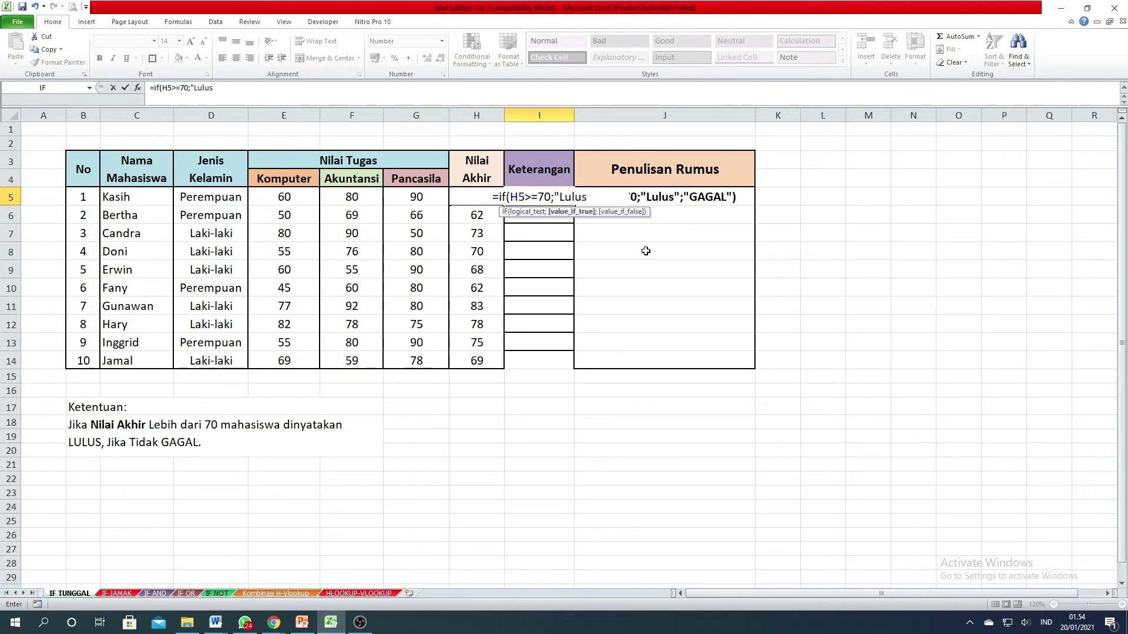
text(";)
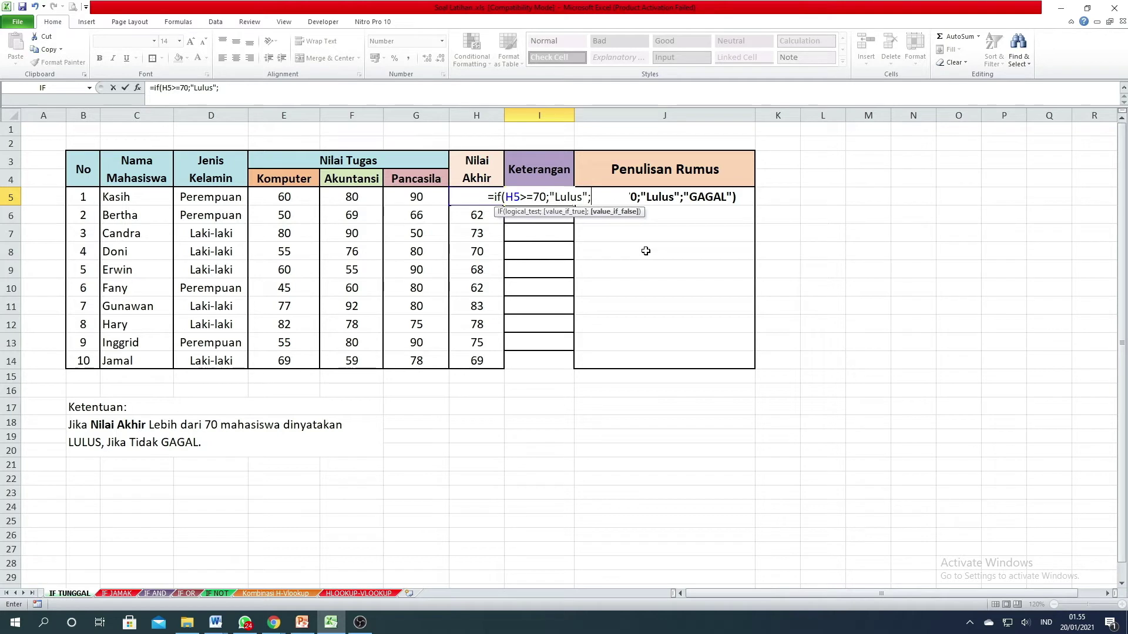
text(")
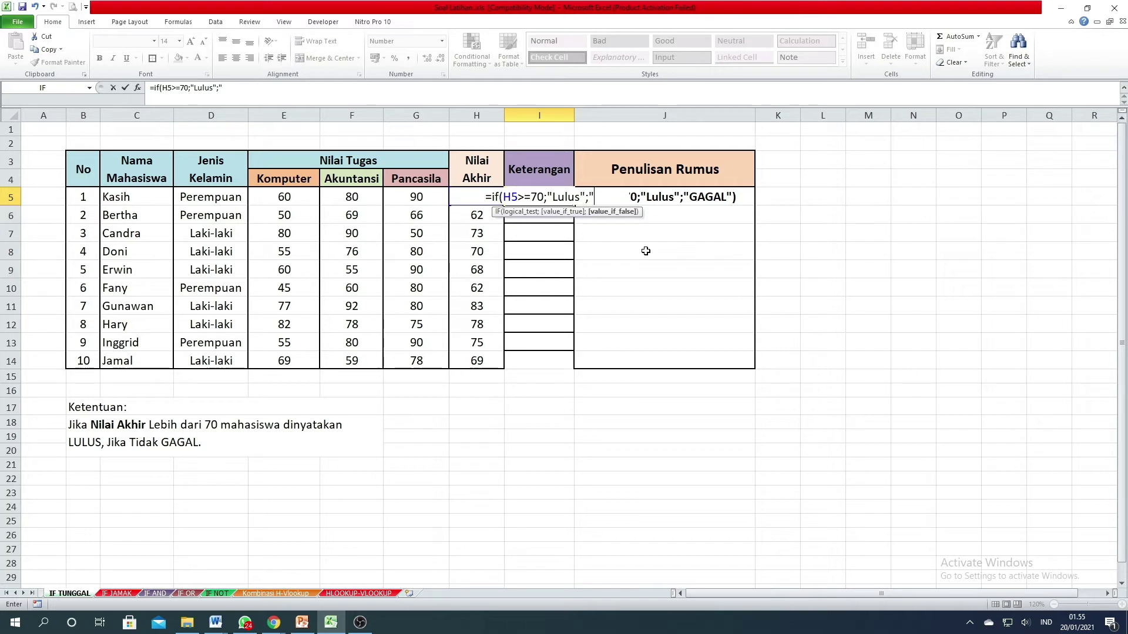
text(G)
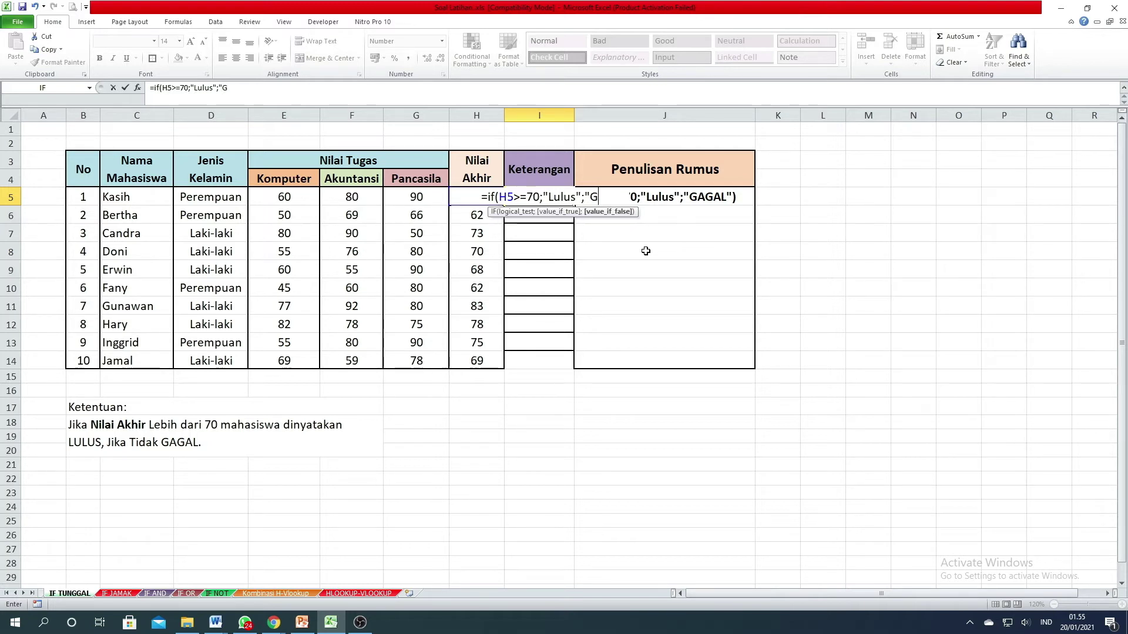
text(agal"))
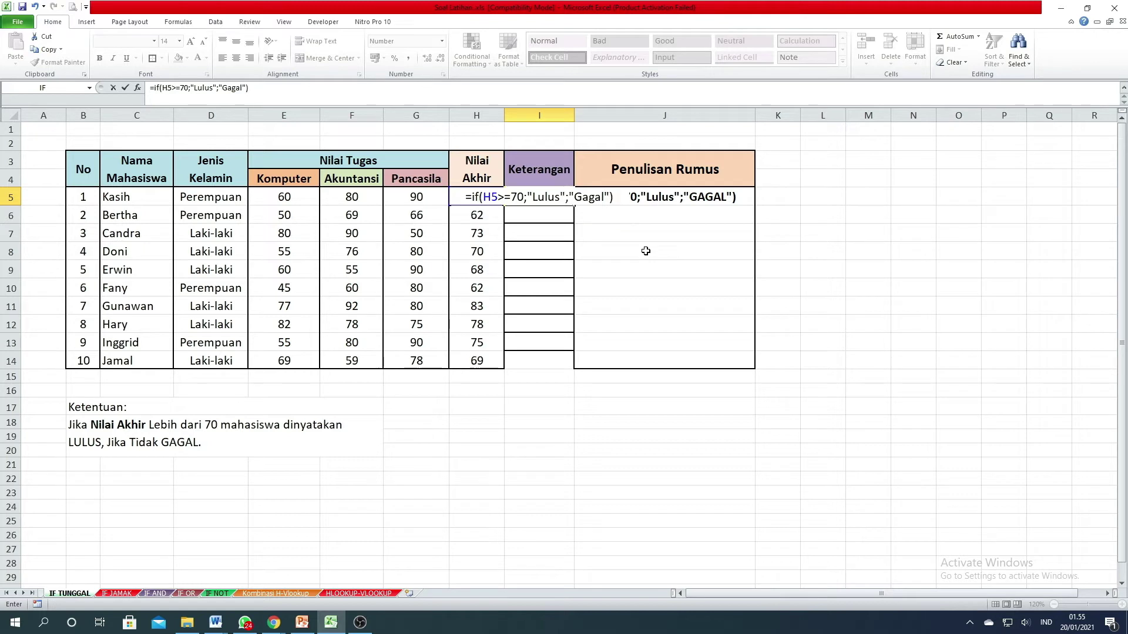
key(Return)
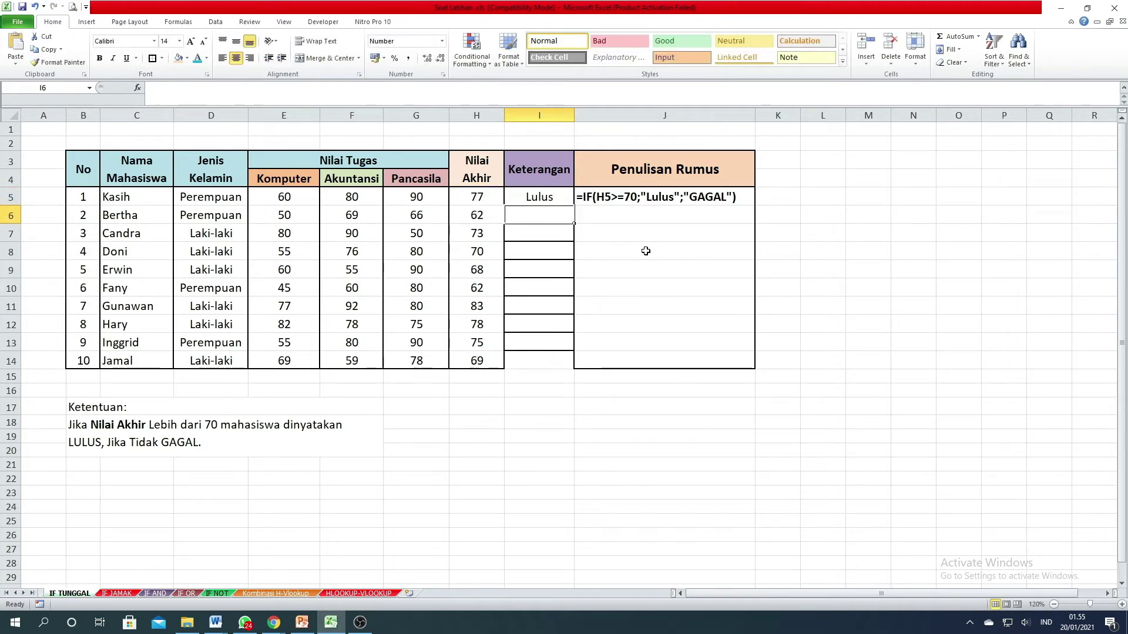
- Fill the I5 formula down through I14 and check the results in the Keterangan column
click(555, 197)
drag(574, 205, 561, 365)
click(548, 423)
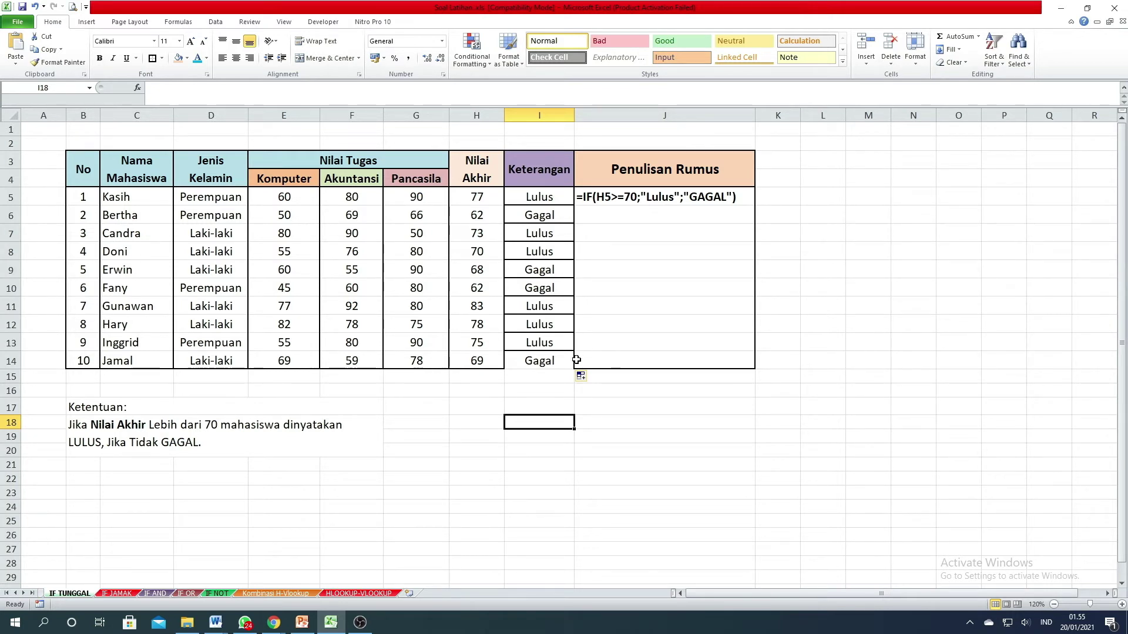
click(552, 361)
click(535, 291)
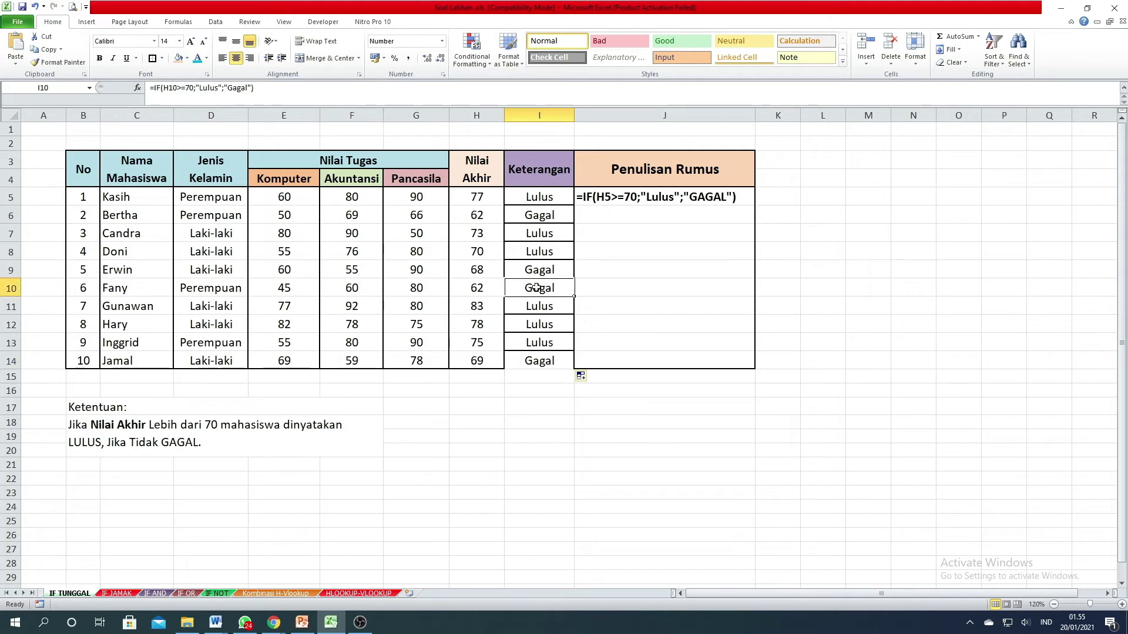
click(541, 269)
click(536, 217)
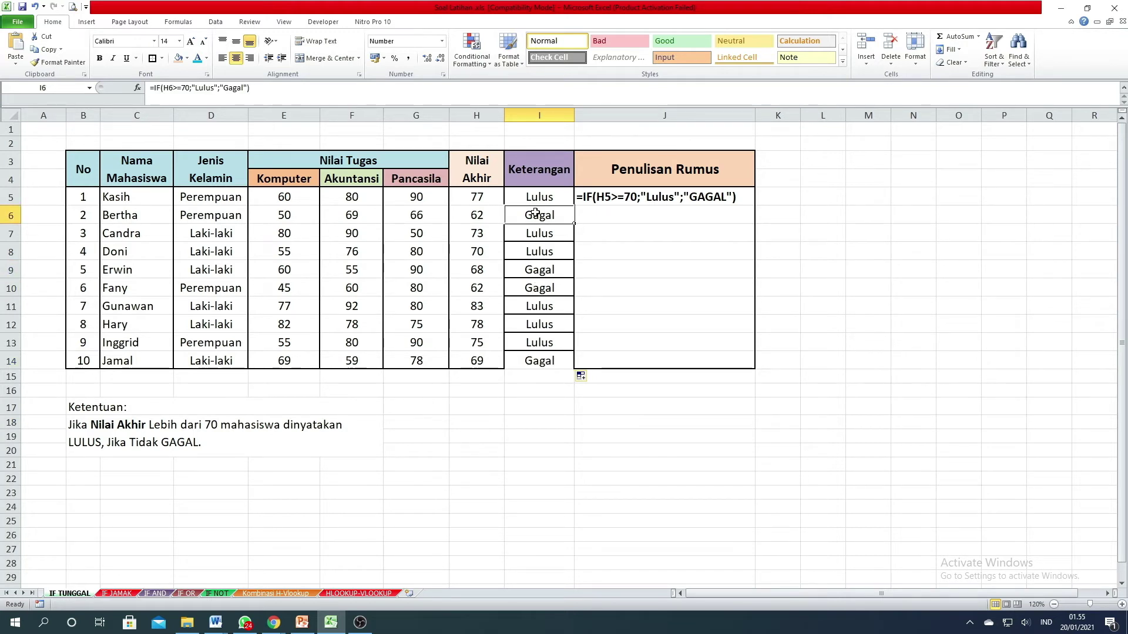
click(539, 360)
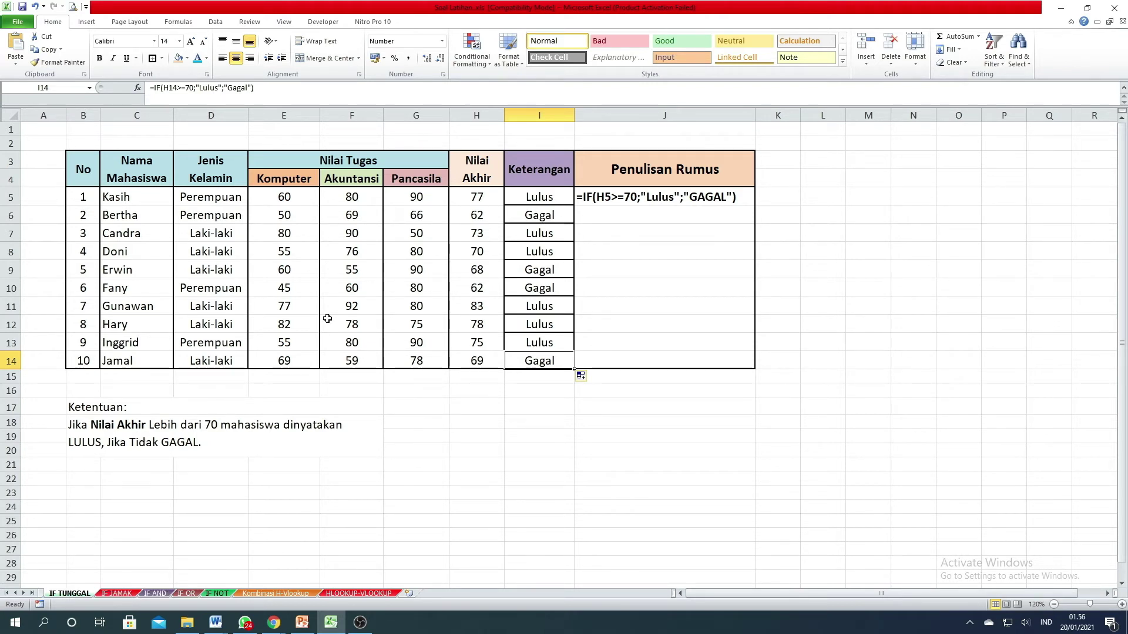
- On the IF JAMAK sheet, start an IF formula in cell I6 that returns "Gagal" when H6<=50
click(115, 594)
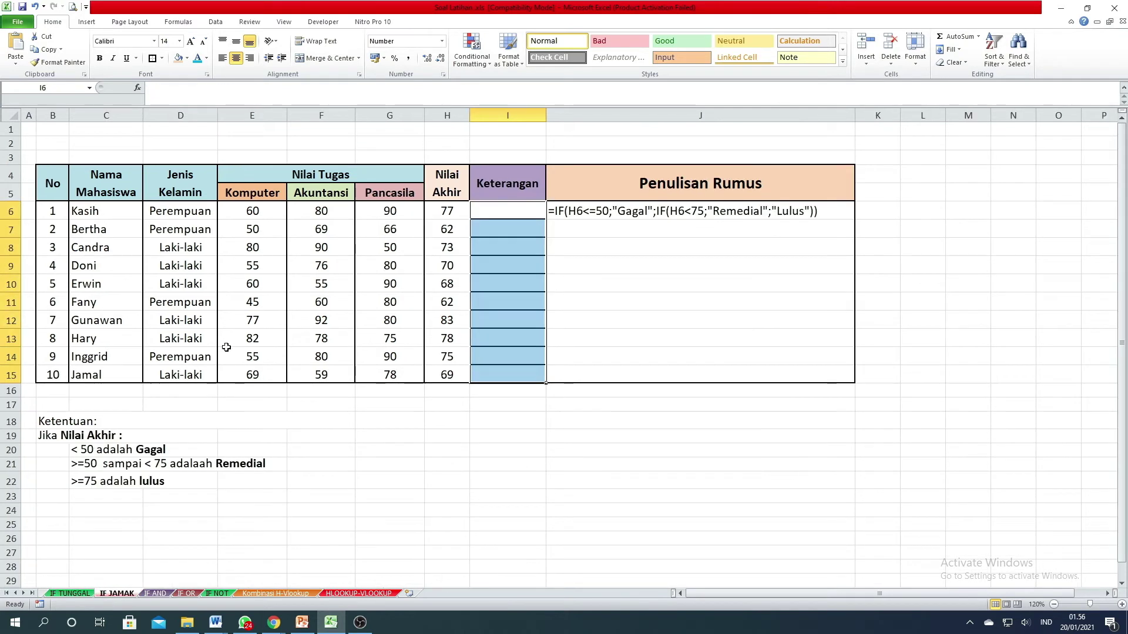
click(492, 211)
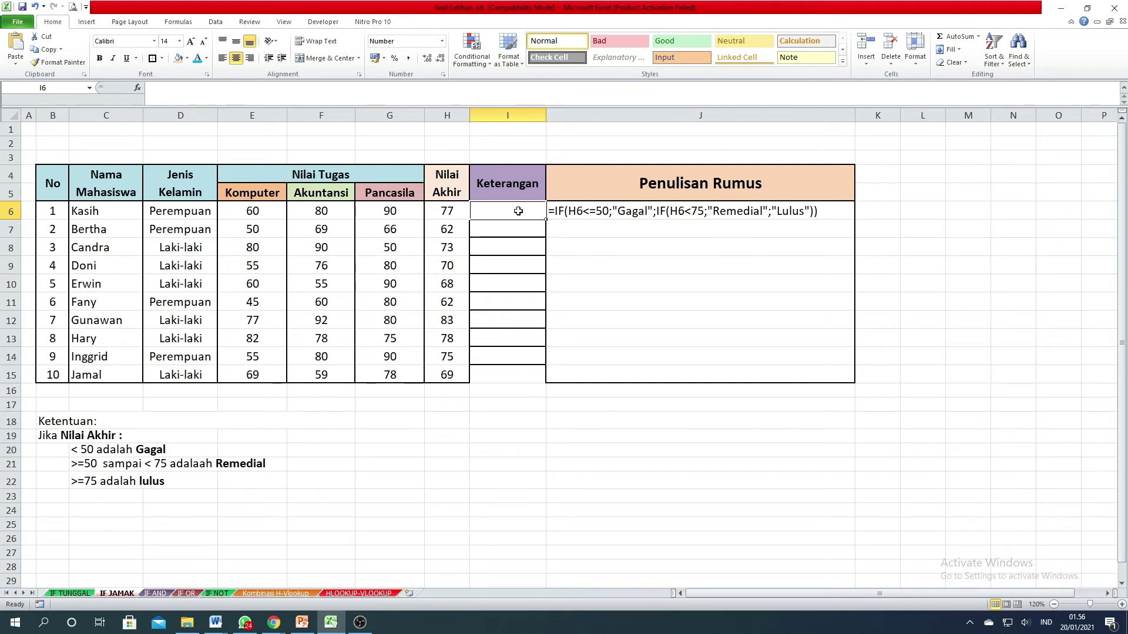
text(=if()
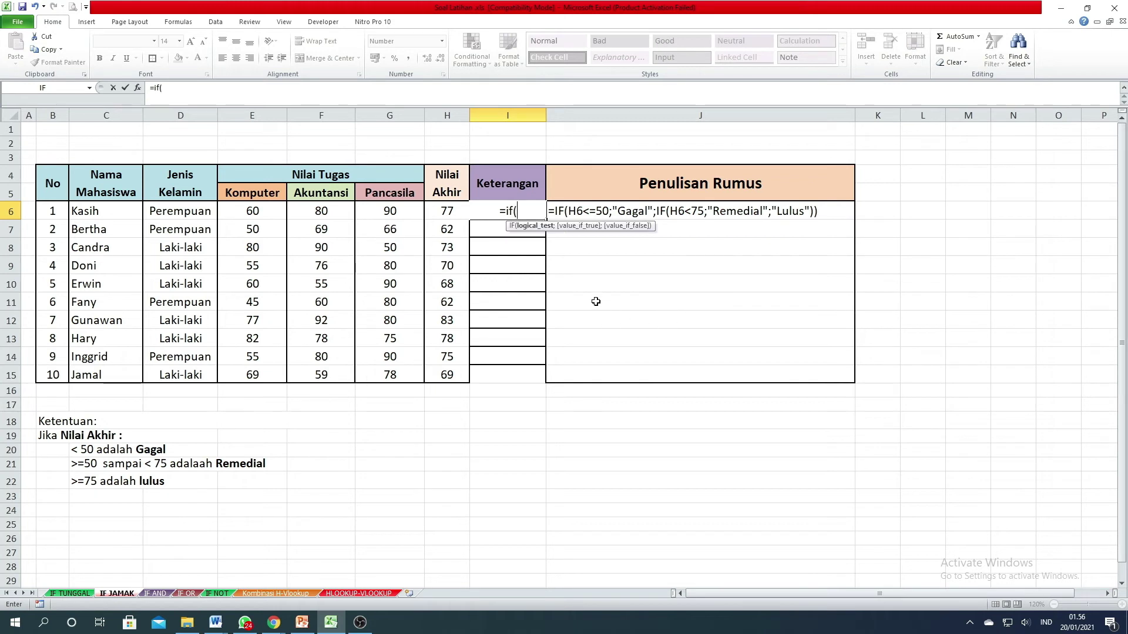
click(434, 211)
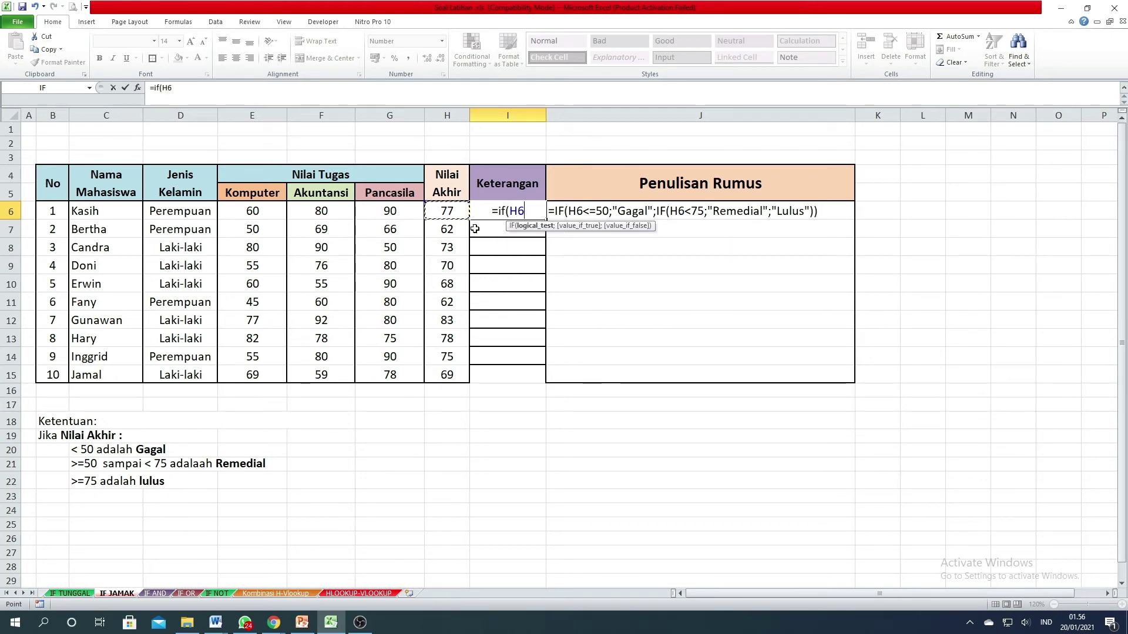
text(<)
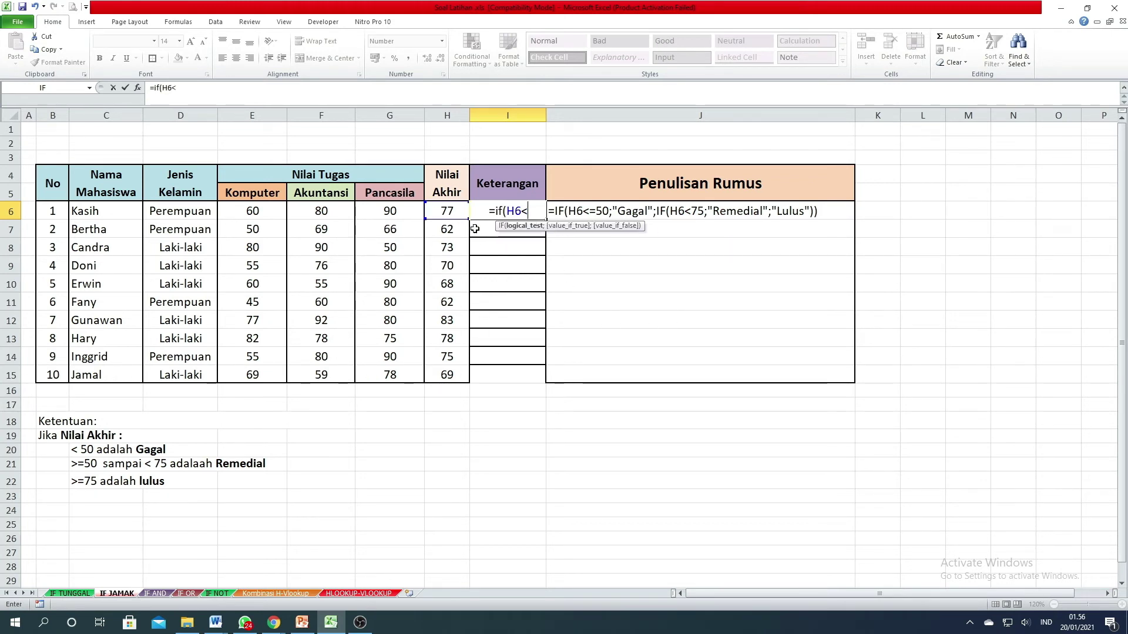
text(=)
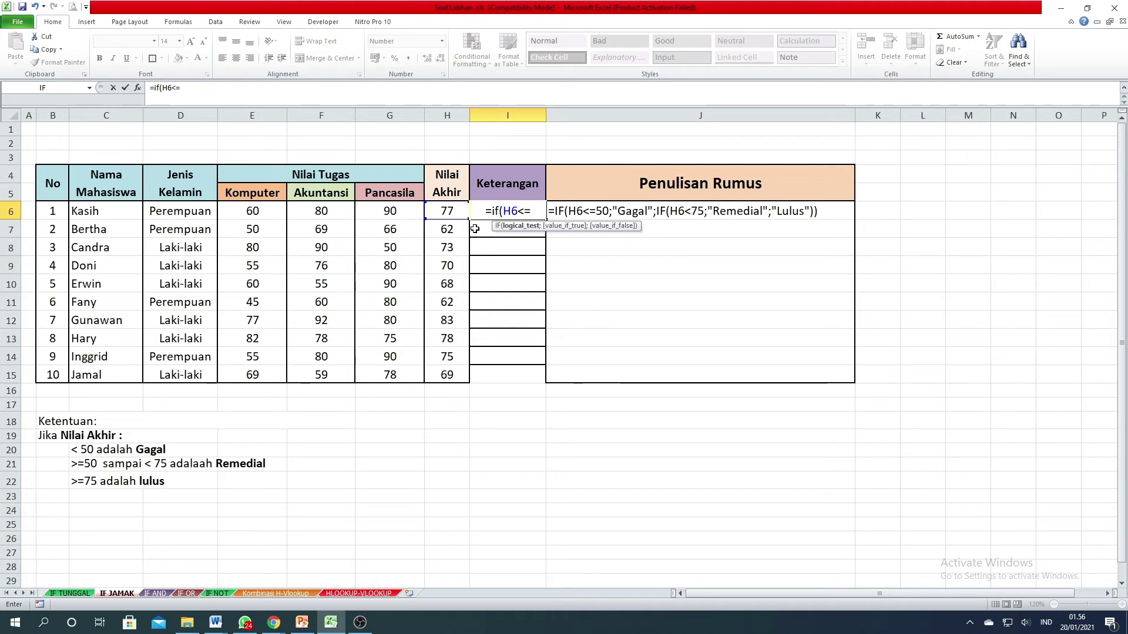
text(50)
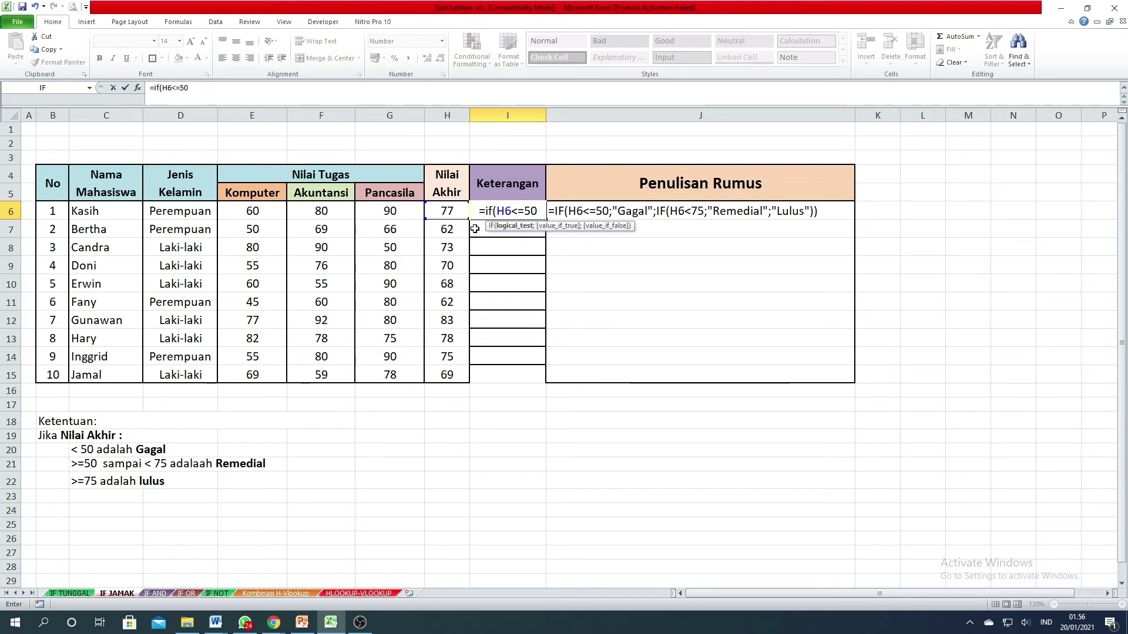
text(;"G)
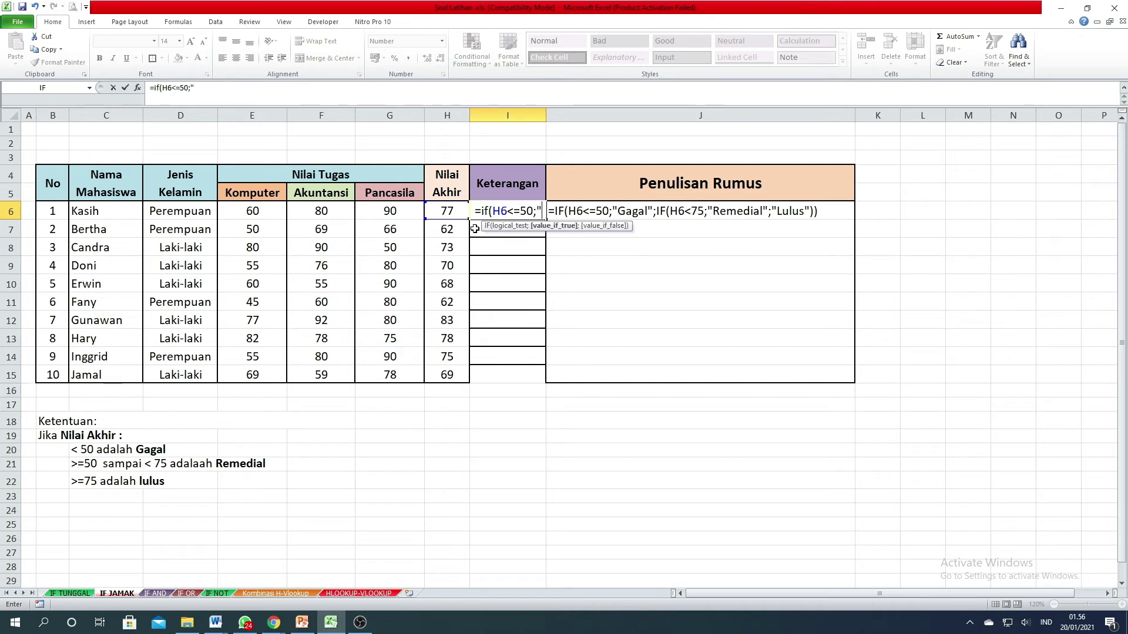
text(aga)
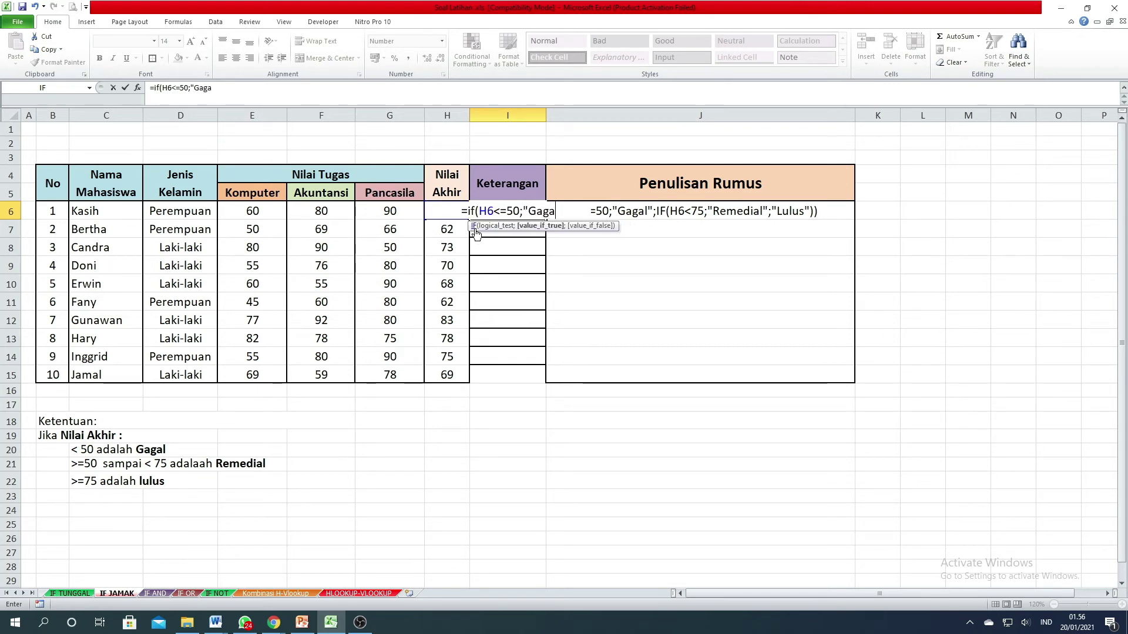
text(l";)
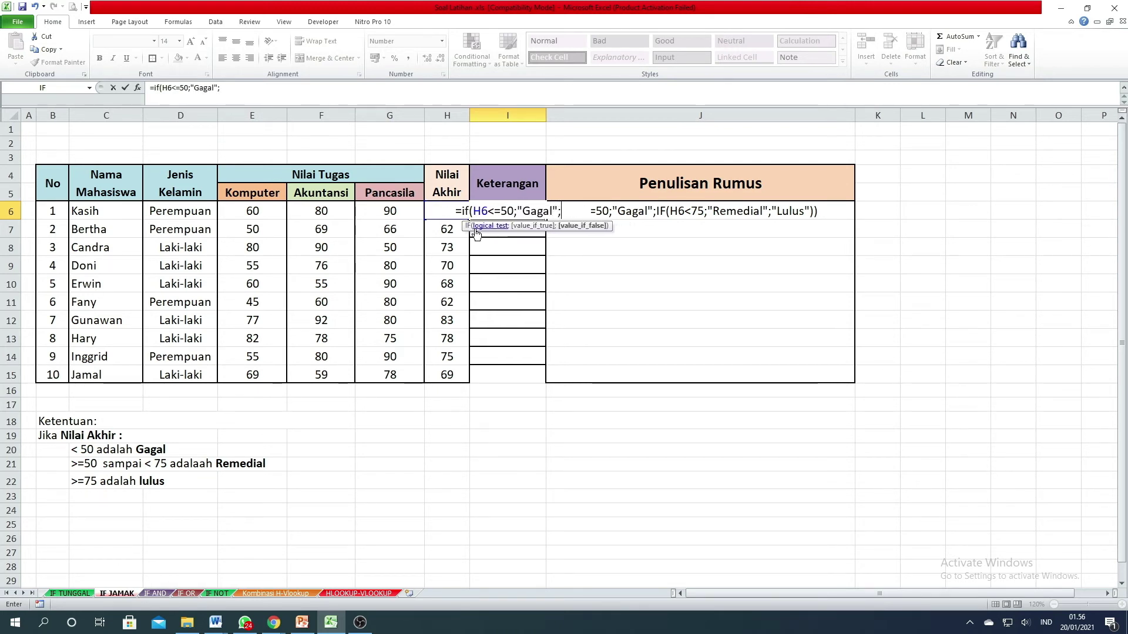
- Add a nested IF to the I6 formula as its false value, returning "Remedial" when H6<75
text(if()
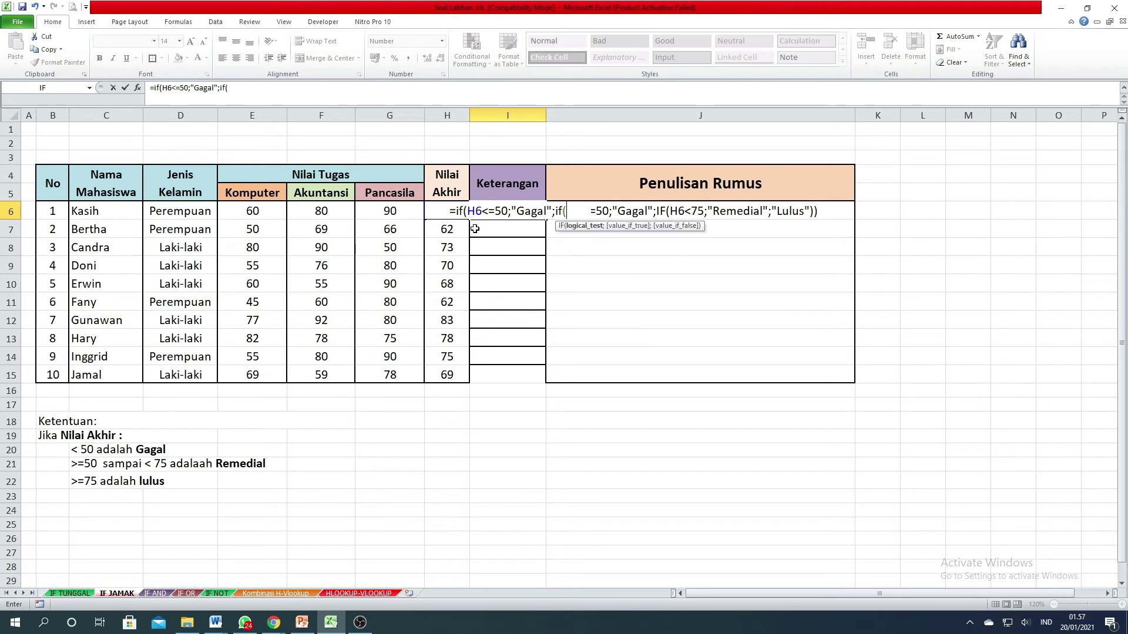
click(444, 229)
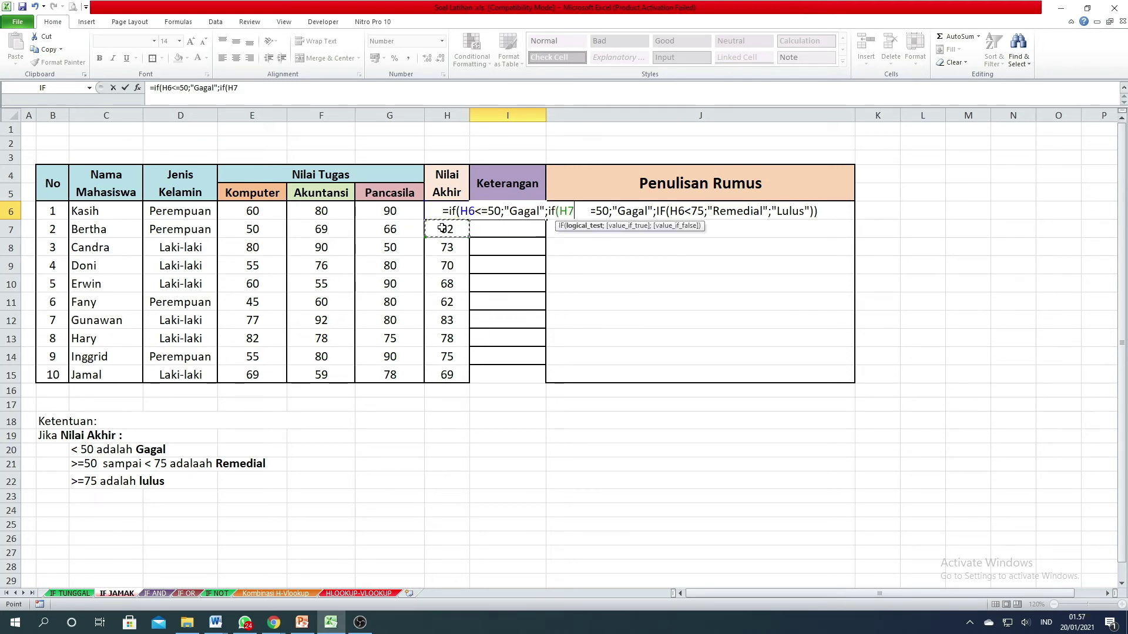
key(Up)
text(<)
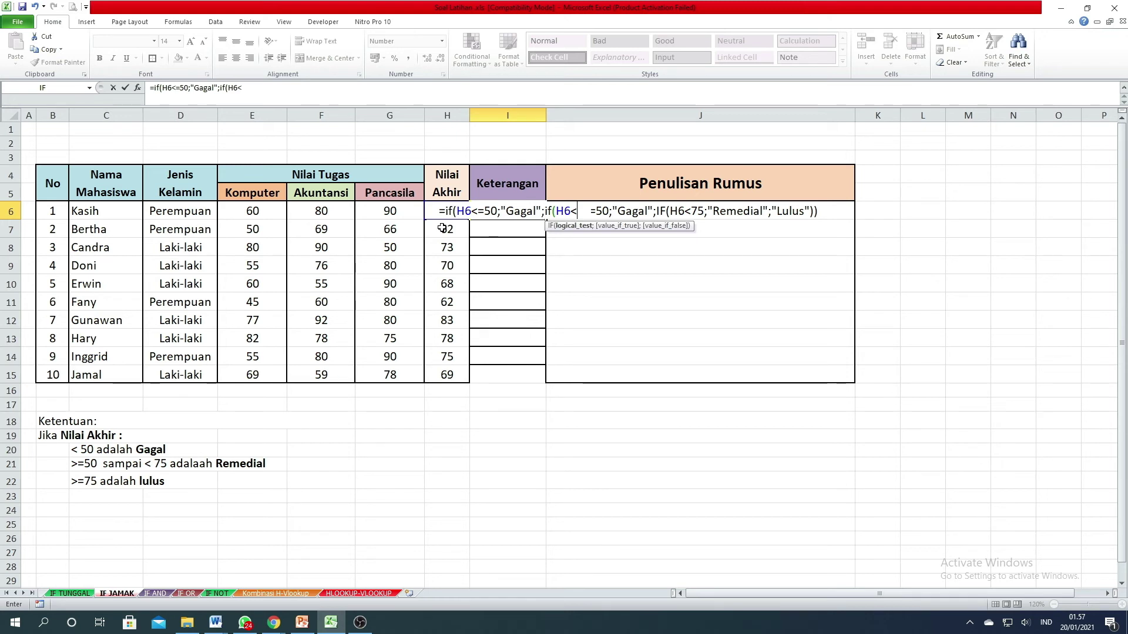
text(75)
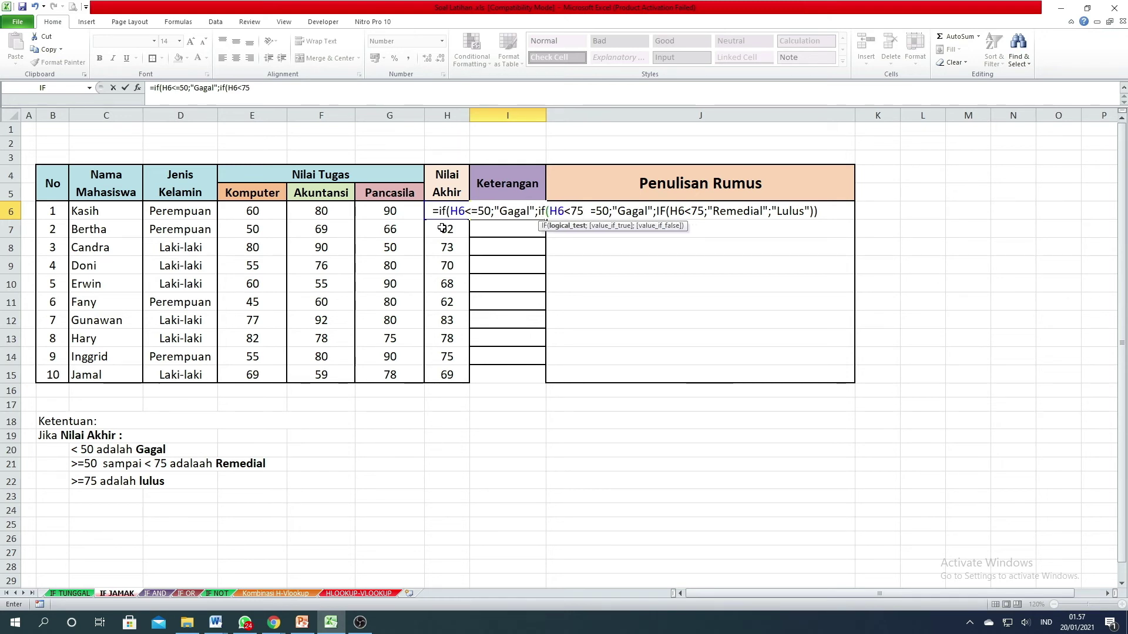
text(;)
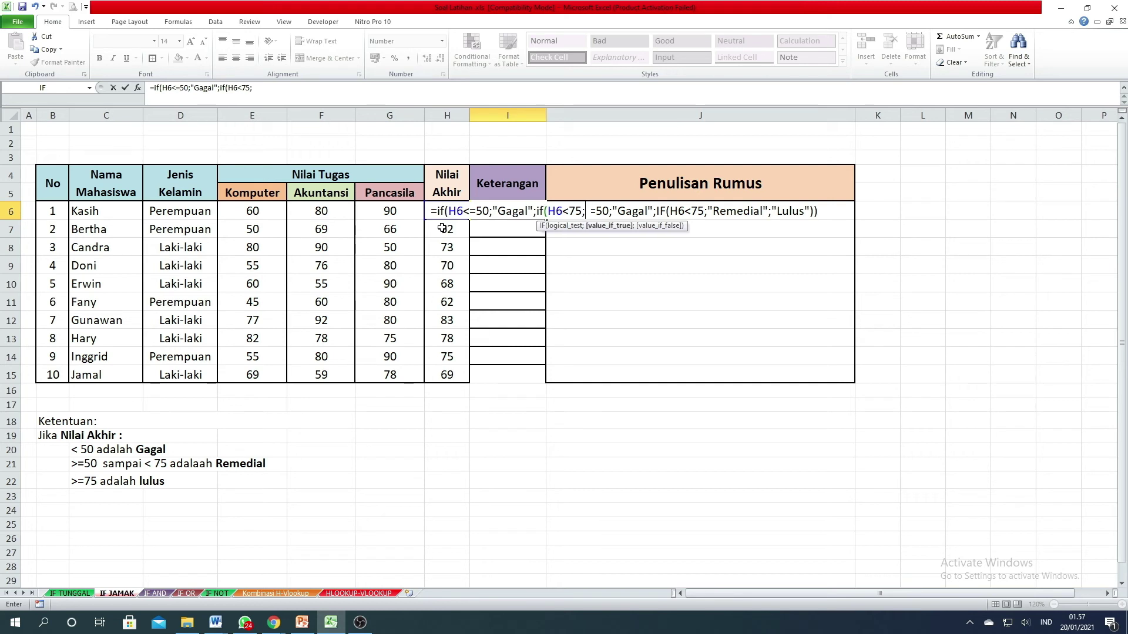
text("Re)
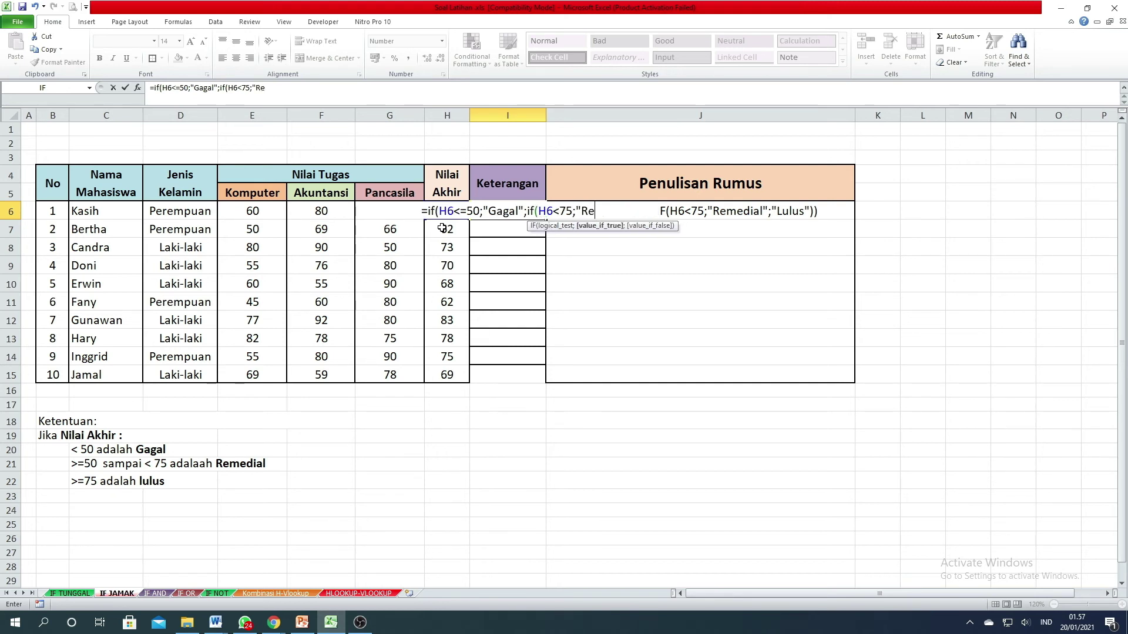
text(medial)
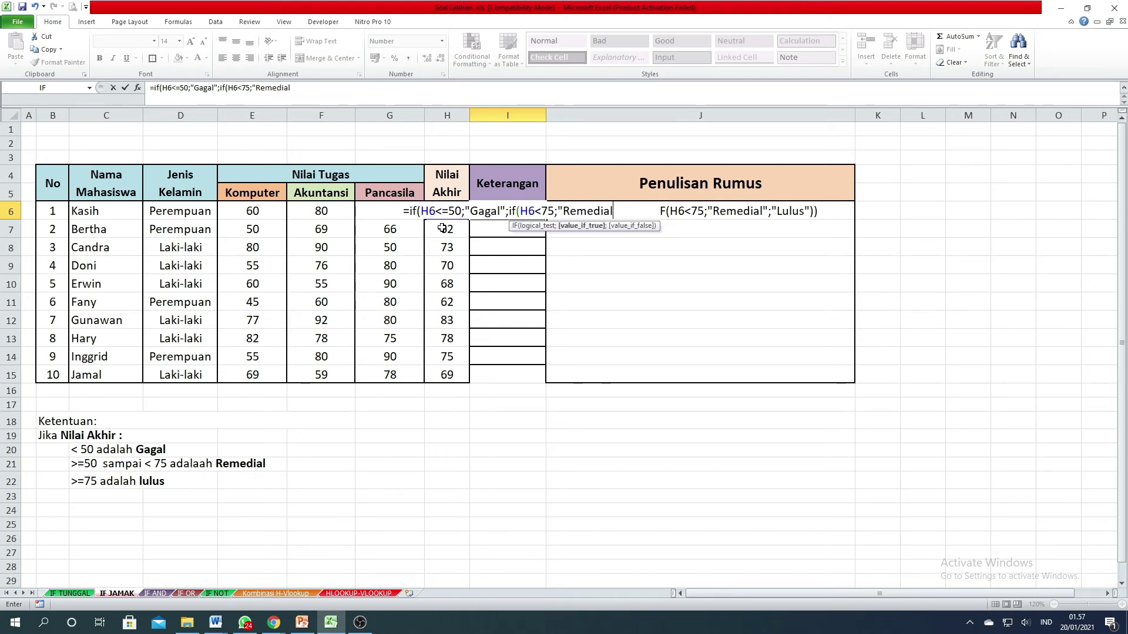
text(";)
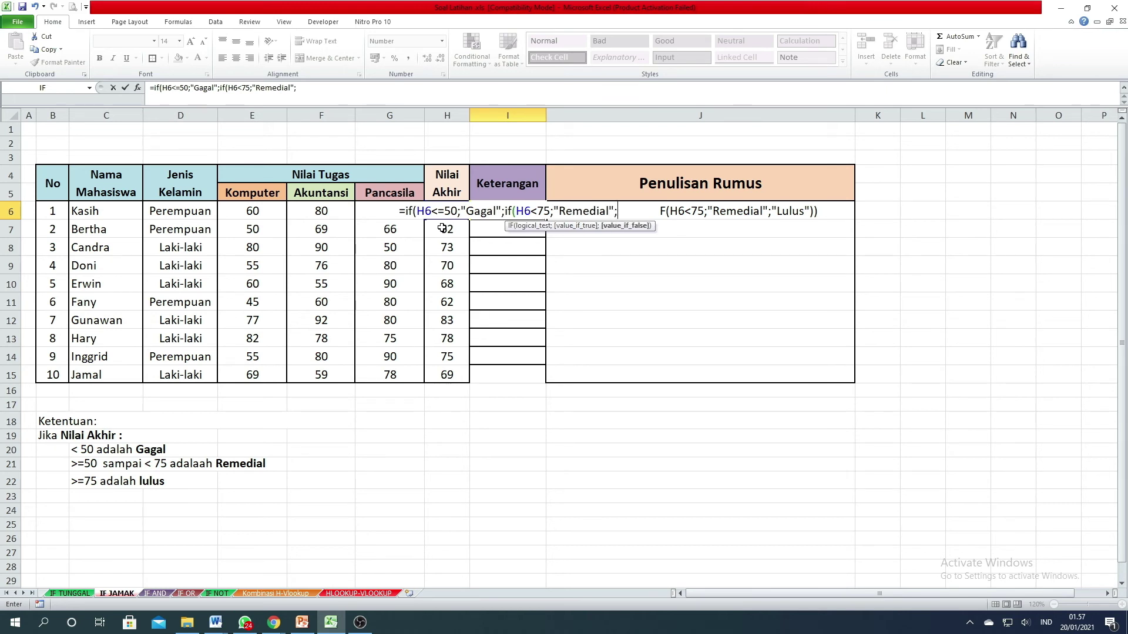
- Complete the nested IF in I6 with "Lulus" as its false value, close both functions and commit the formula
text(")
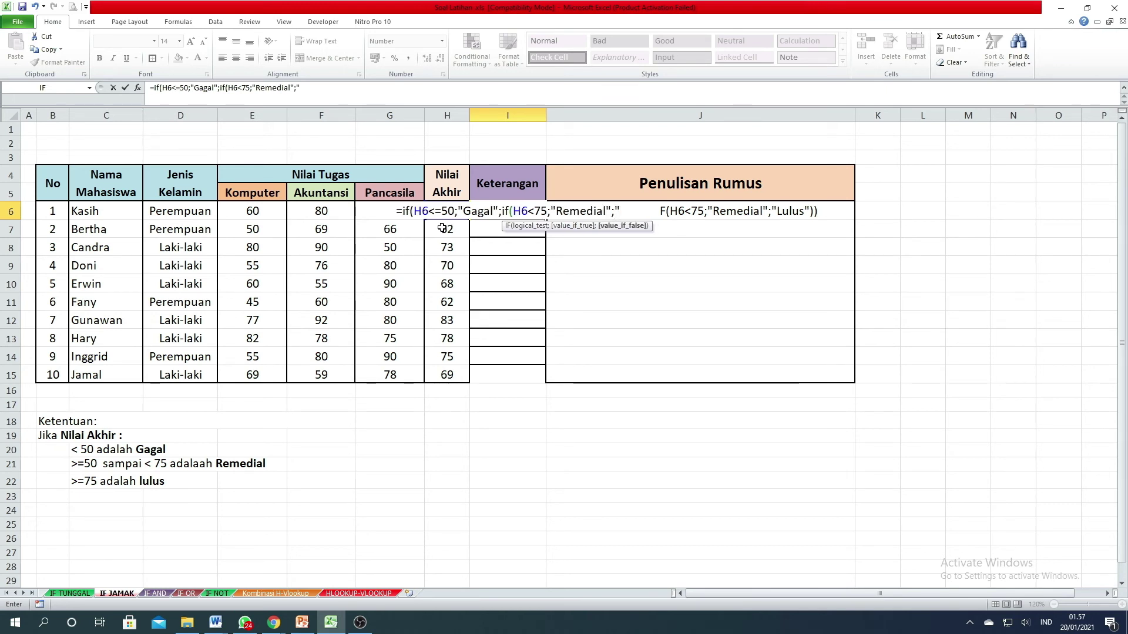
text(Lulus)
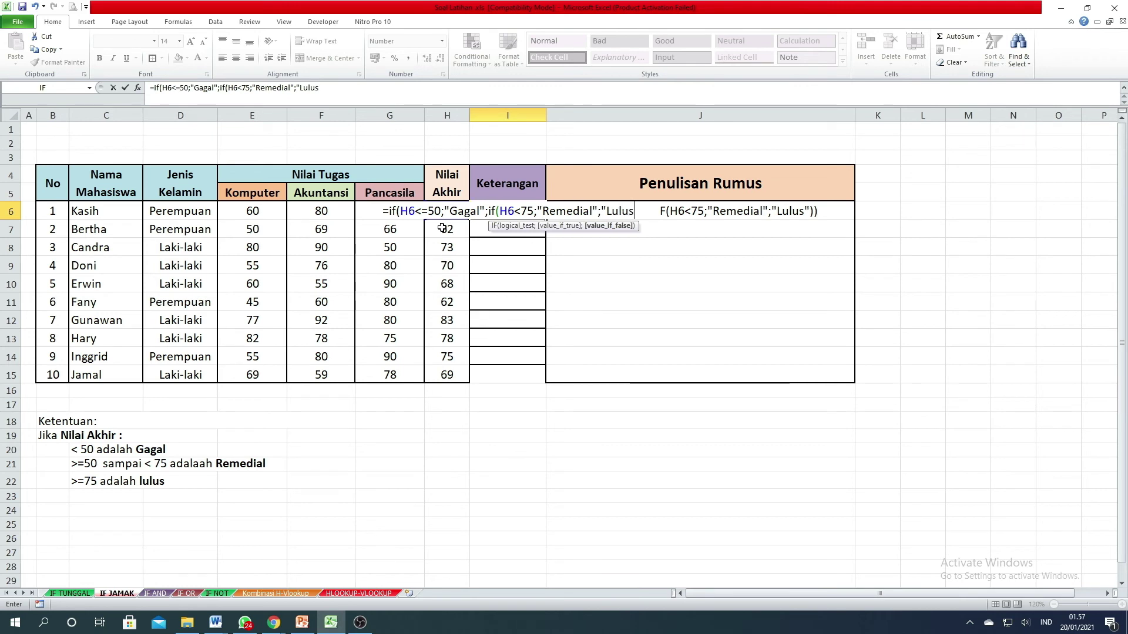
text(")
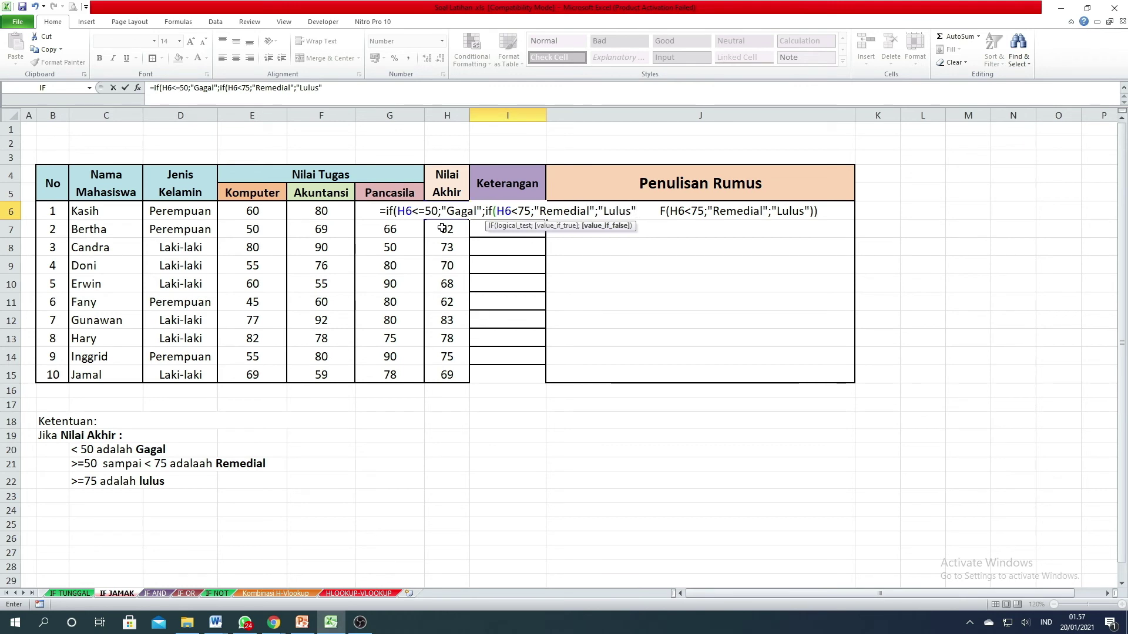
text())
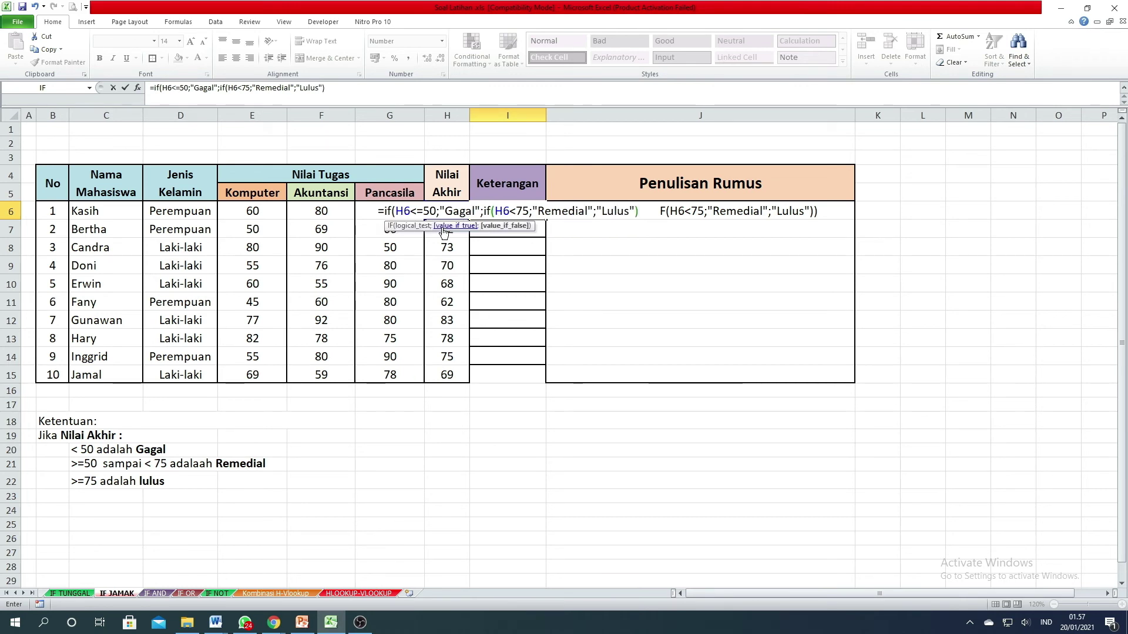
text())
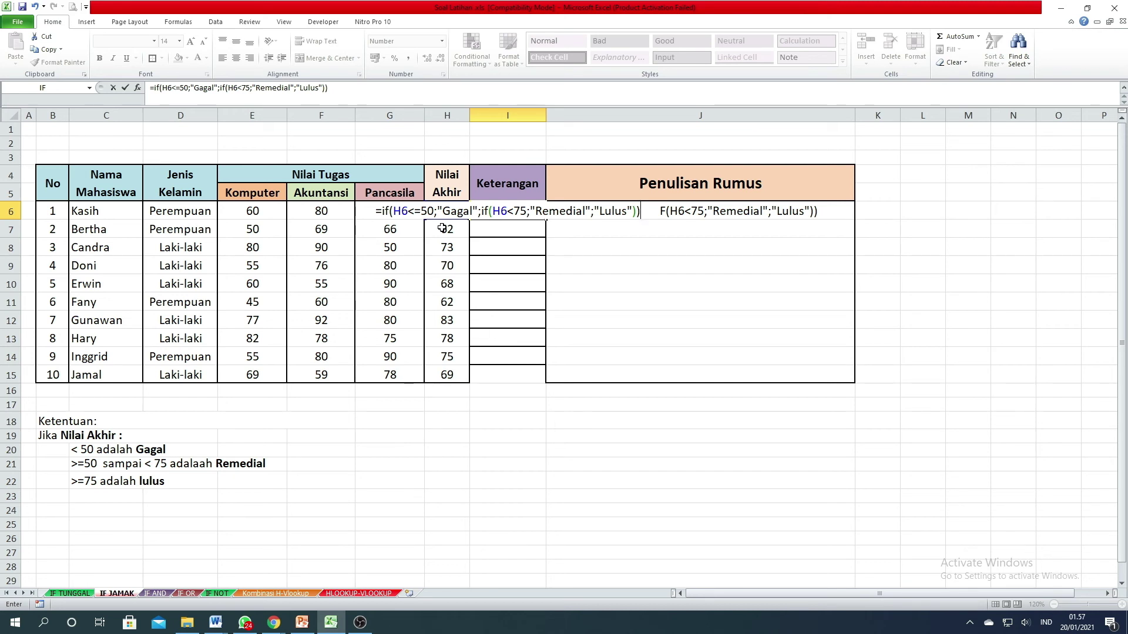
key(Return)
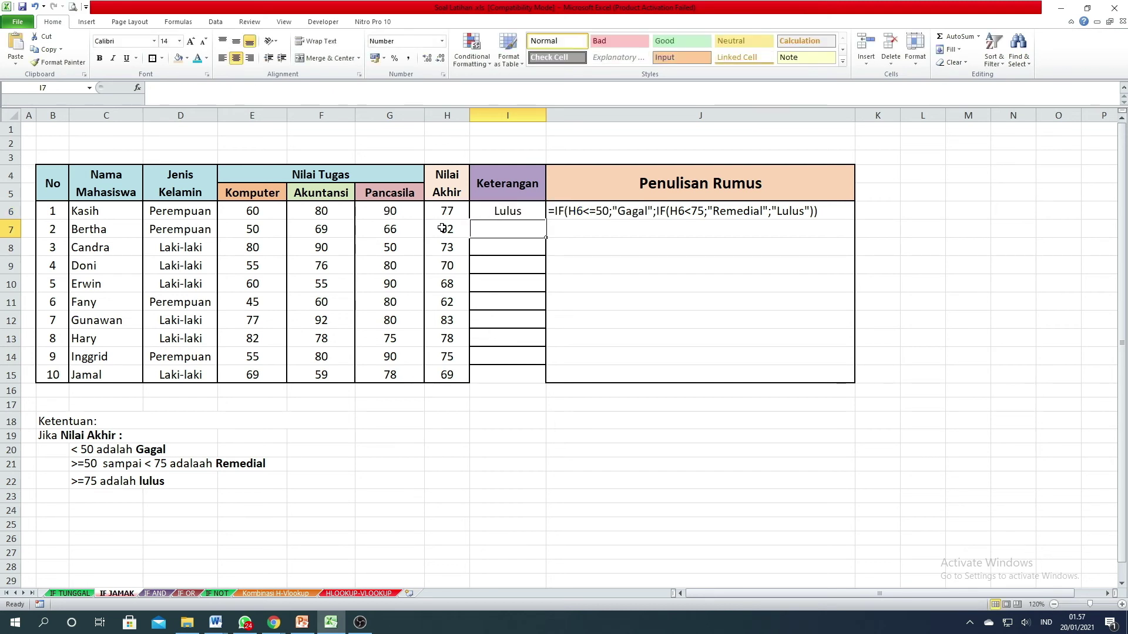
- Fill the I6 formula down through I15 and check the results in the Keterangan column
click(510, 211)
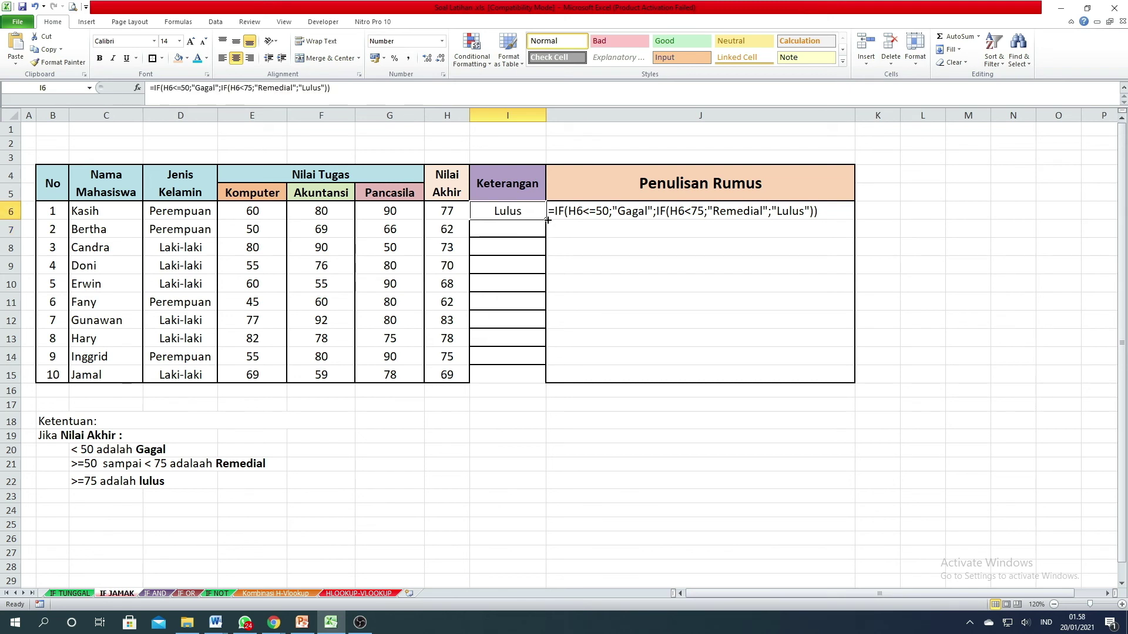
drag(547, 220, 540, 392)
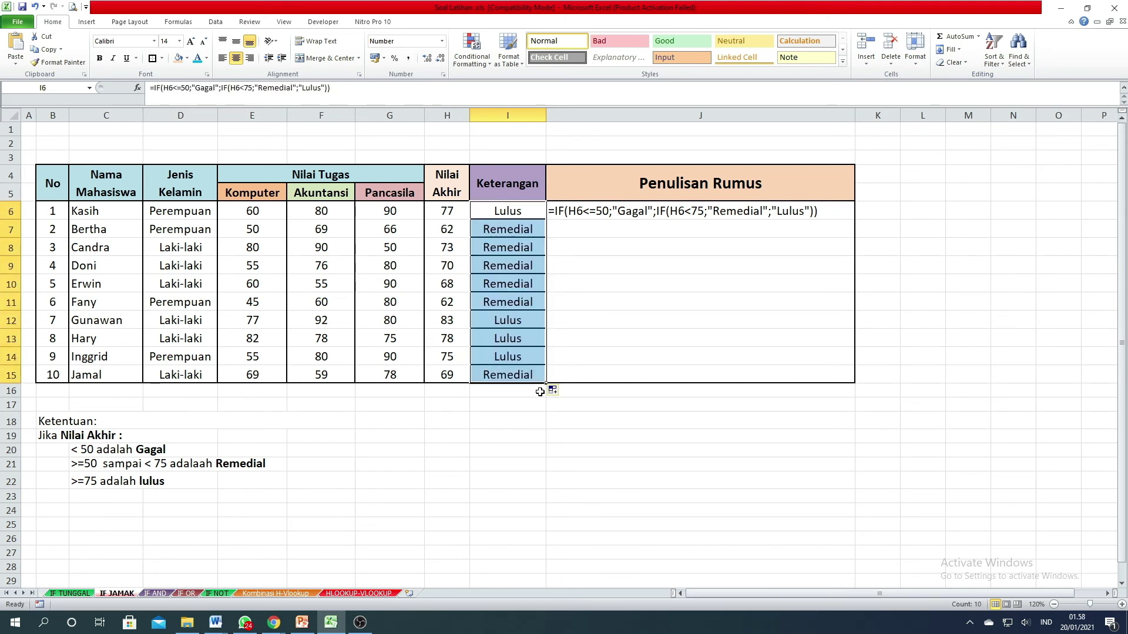
click(524, 435)
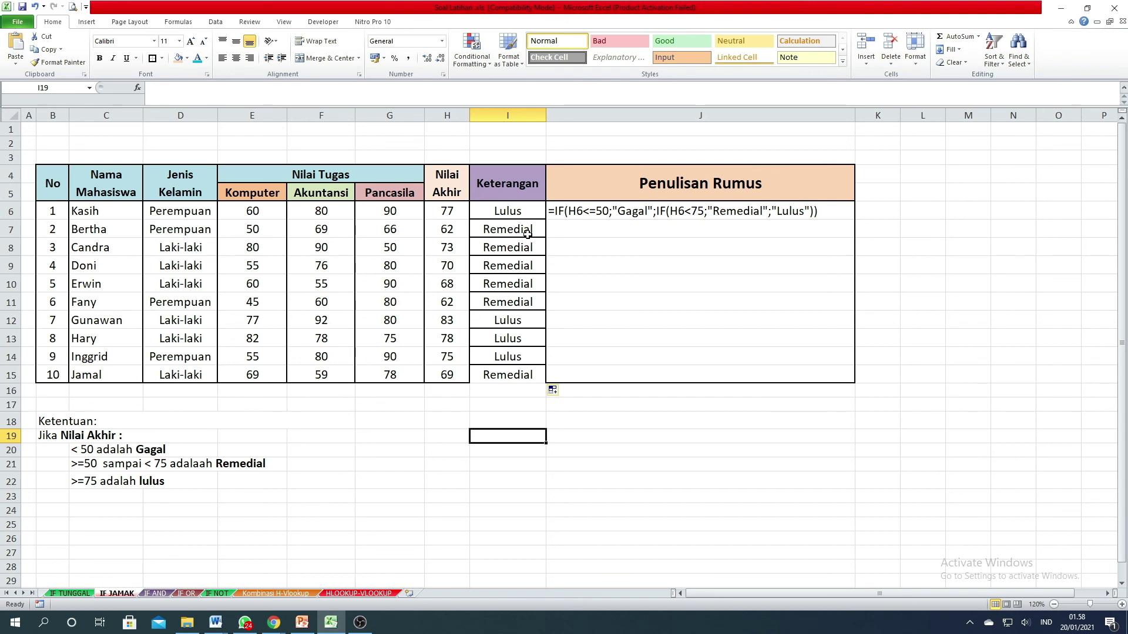
drag(527, 231, 526, 301)
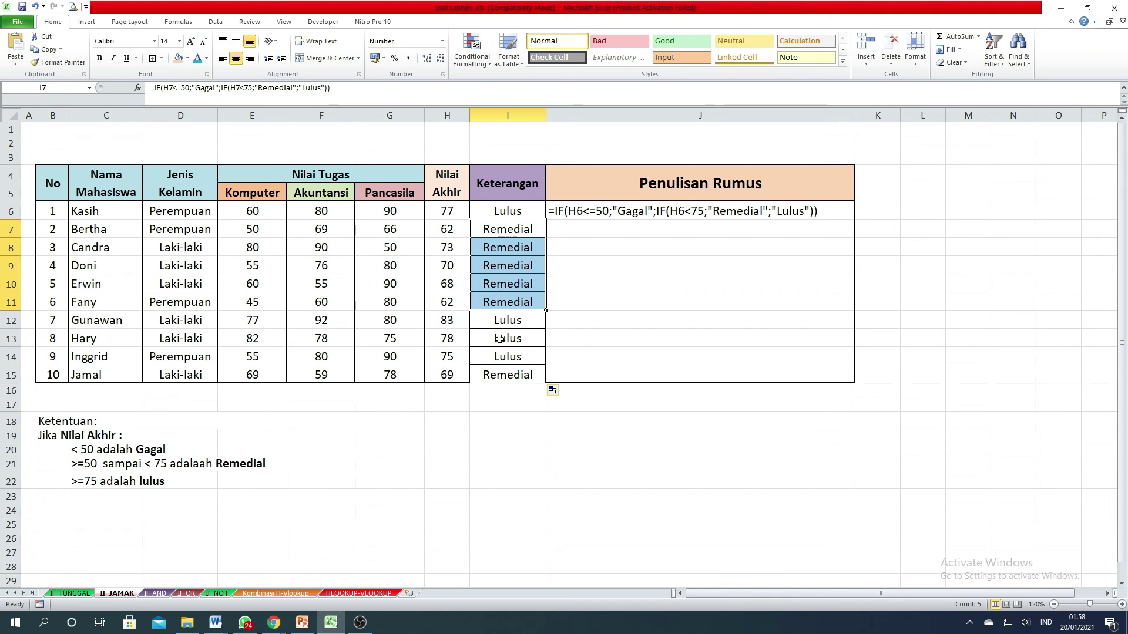
click(499, 374)
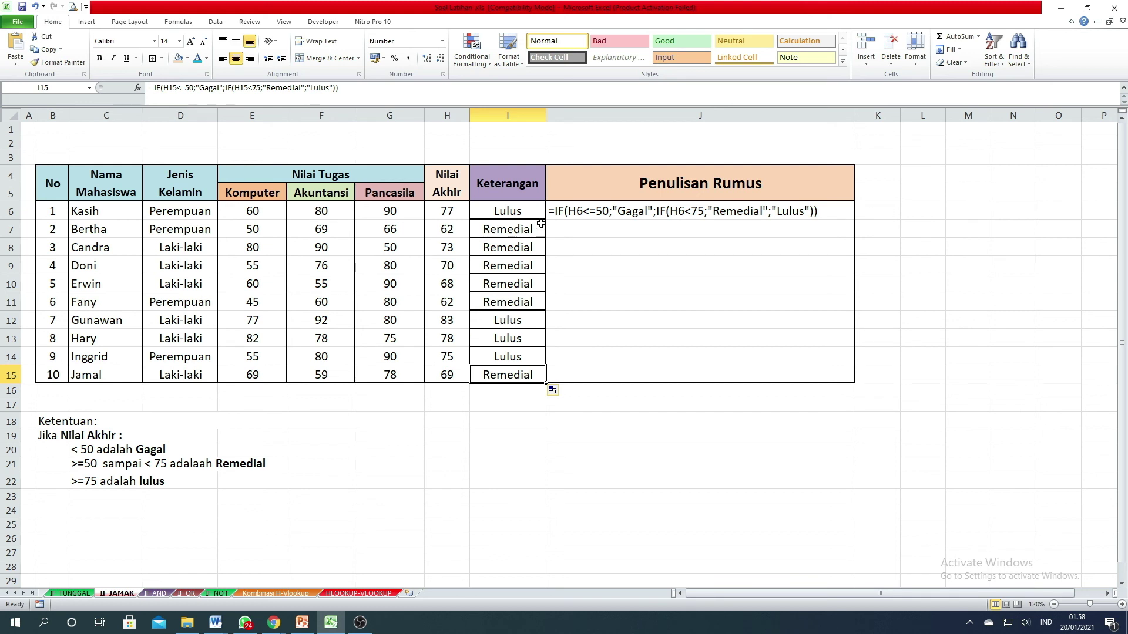
click(520, 208)
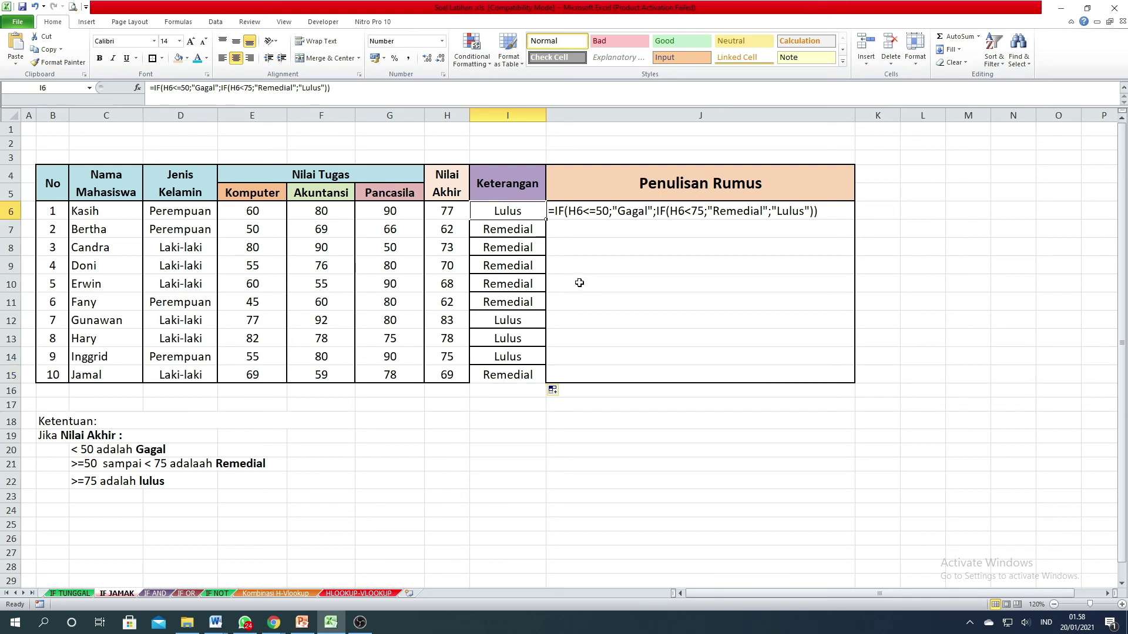